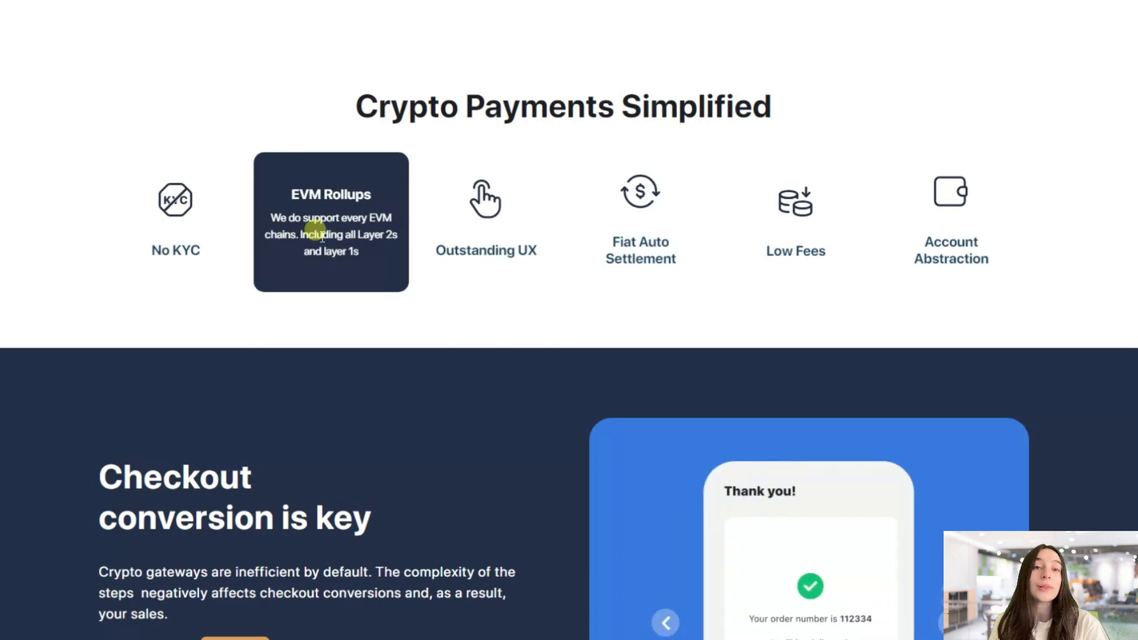
Review the Crypto Payments Simplified feature cards on the Sprintcheckout homepage, from Outstanding UX to Account Abstraction
mouse_move(500, 212)
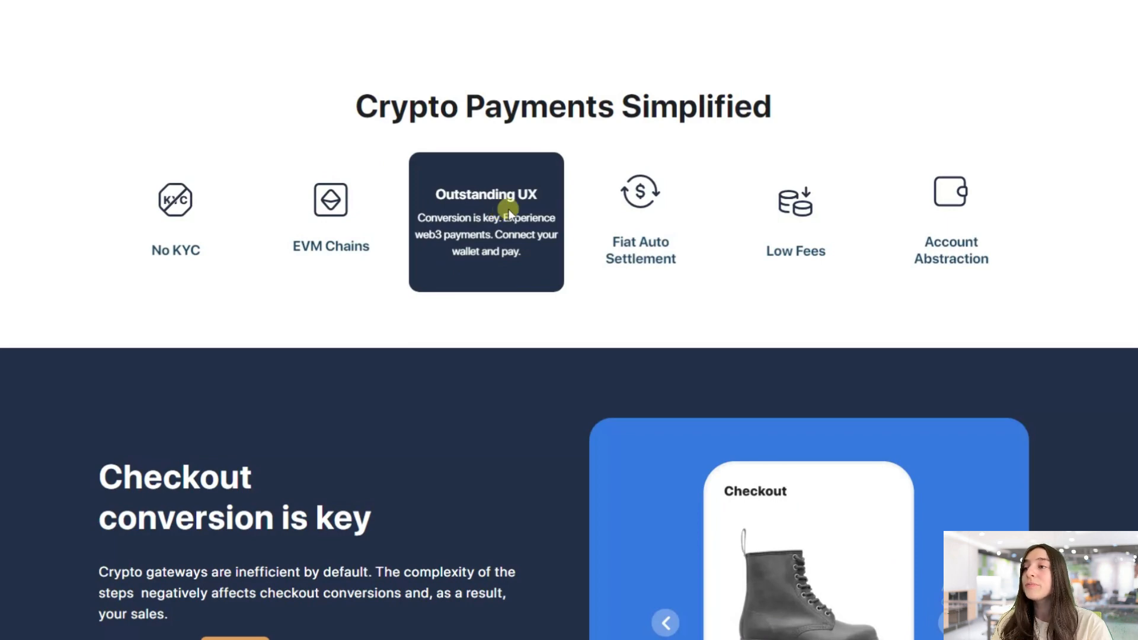
mouse_move(627, 216)
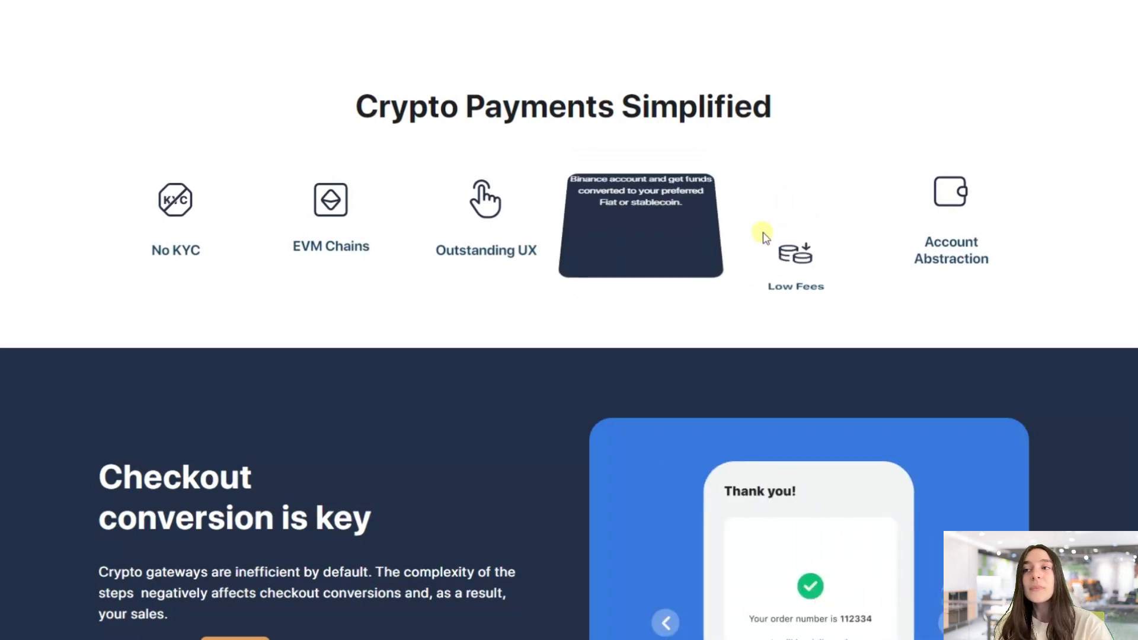
mouse_move(955, 204)
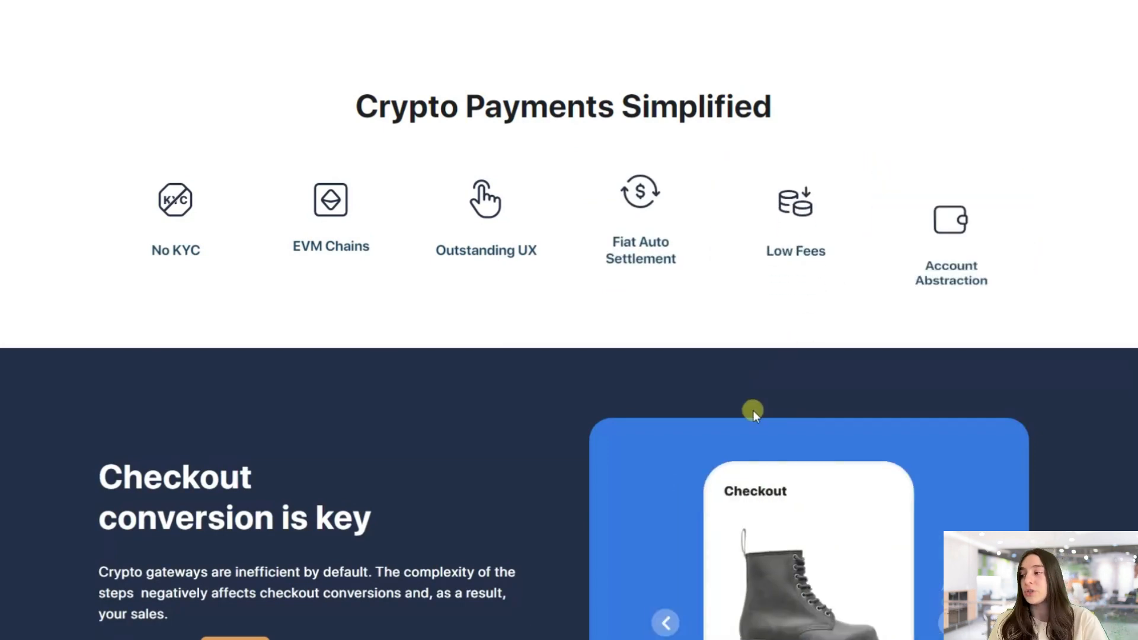
scroll(753, 410, down, 5)
scroll(753, 410, up, 5)
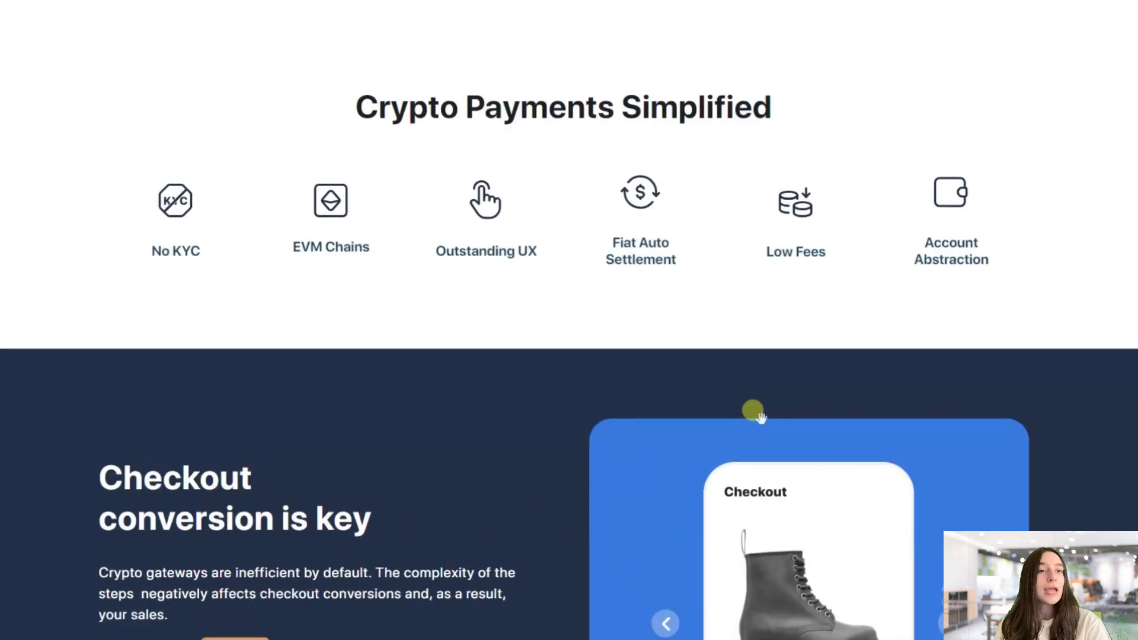
scroll(752, 410, up, 10)
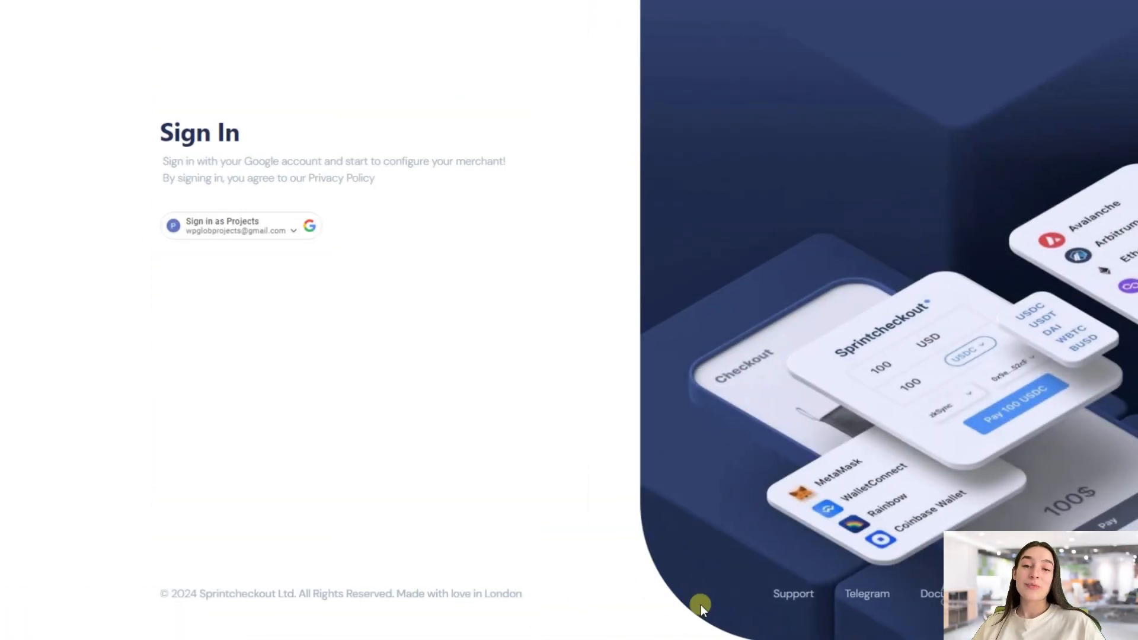
Sign in to Sprintcheckout with the second listed Google account and start the WooCommerce plugin setup
click(287, 236)
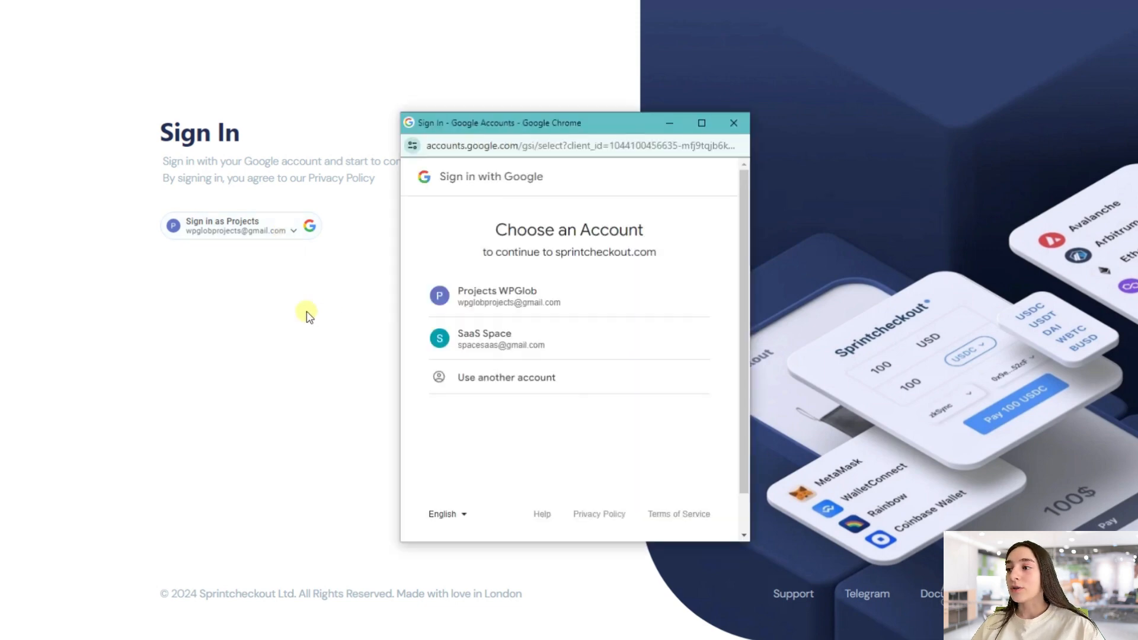
click(481, 333)
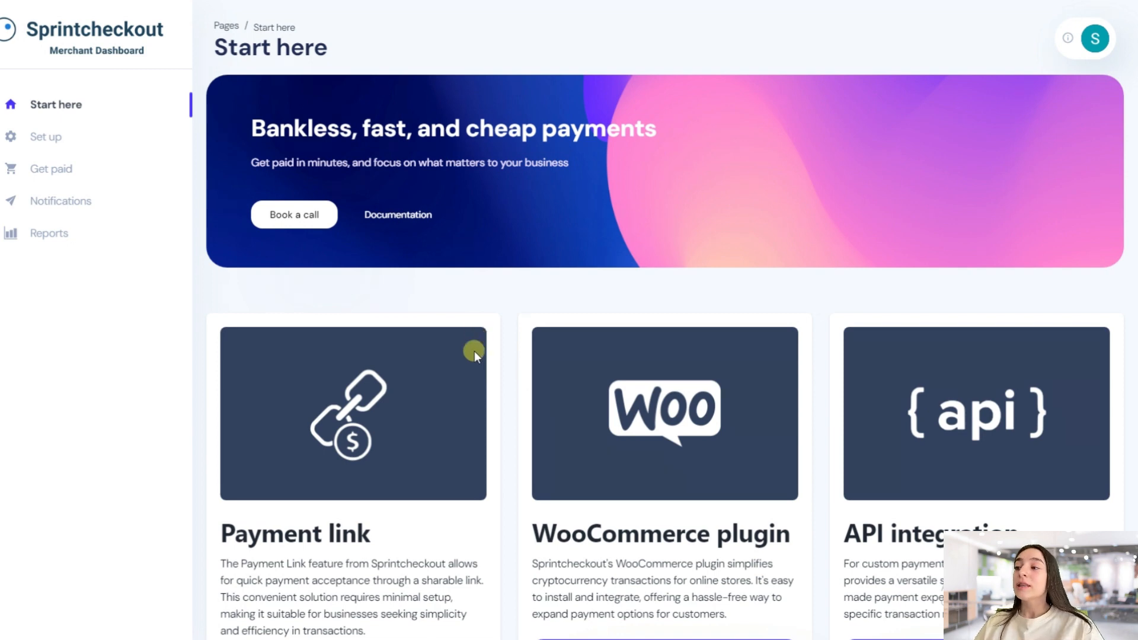
scroll(462, 356, down, 2)
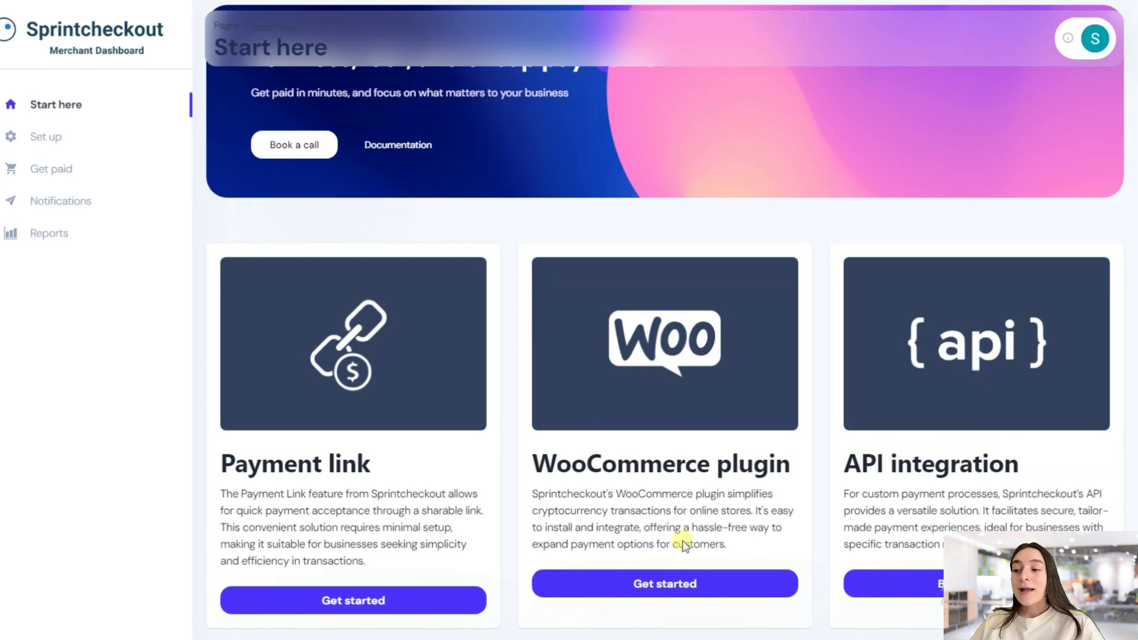
click(654, 585)
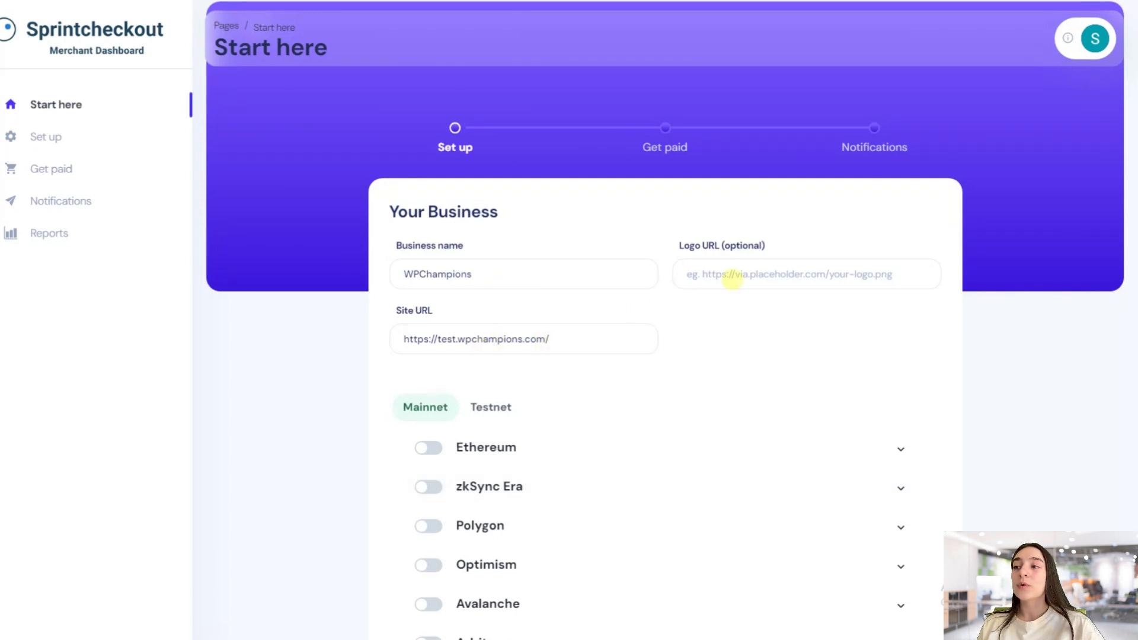
Fill the business logo URL with the suggested media.licdn.com address, enable Avalanche on Mainnet, and continue the setup
click(733, 276)
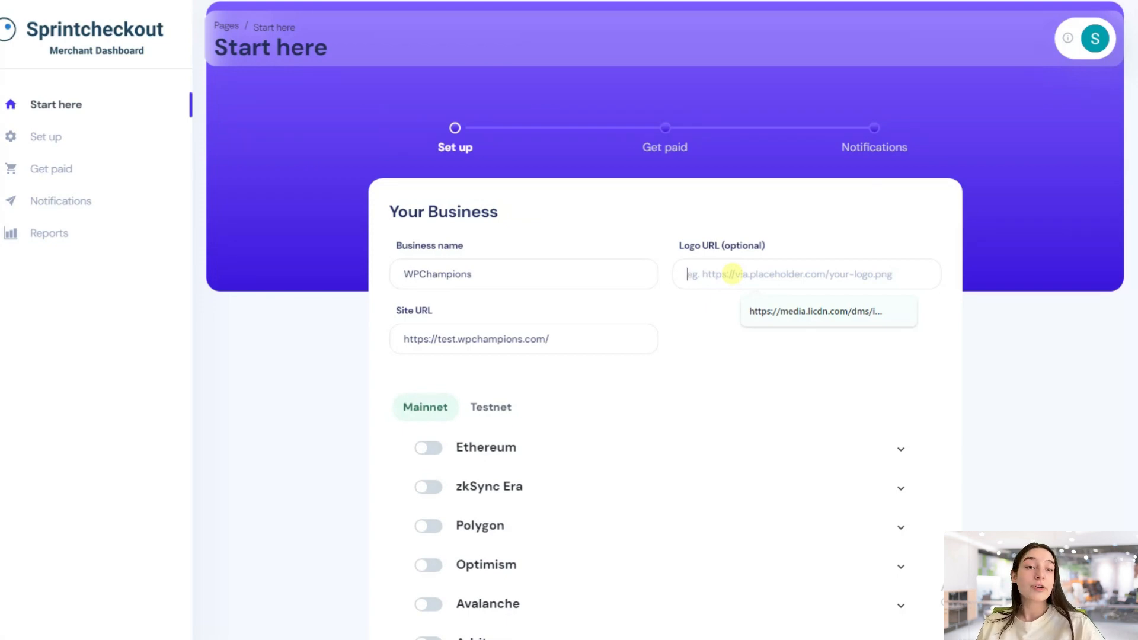
click(786, 320)
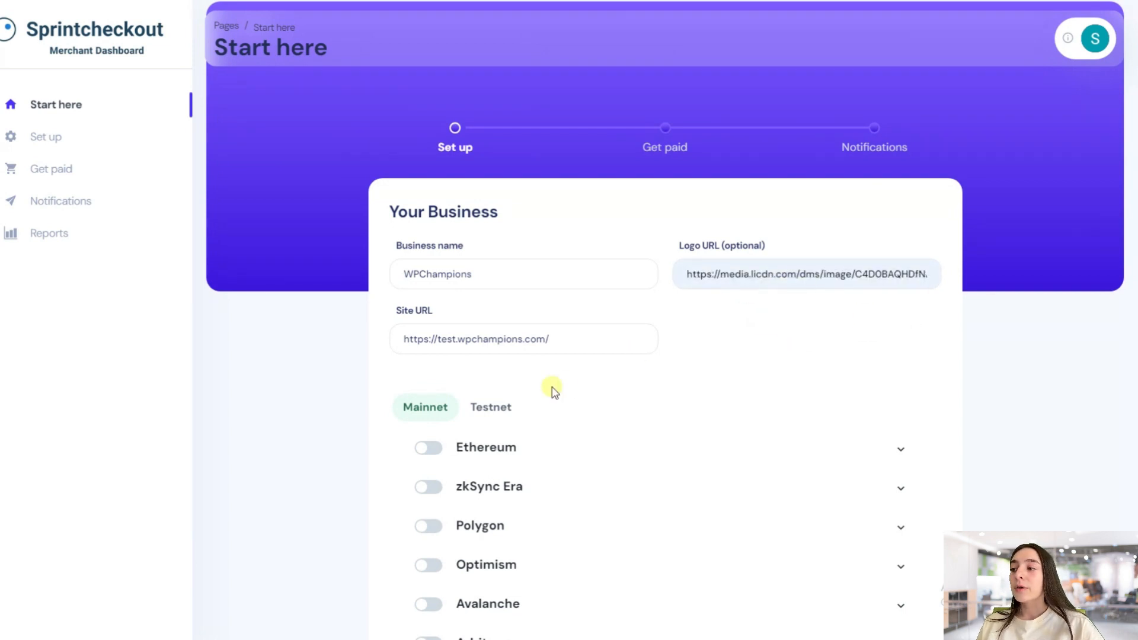
scroll(548, 394, down, 1)
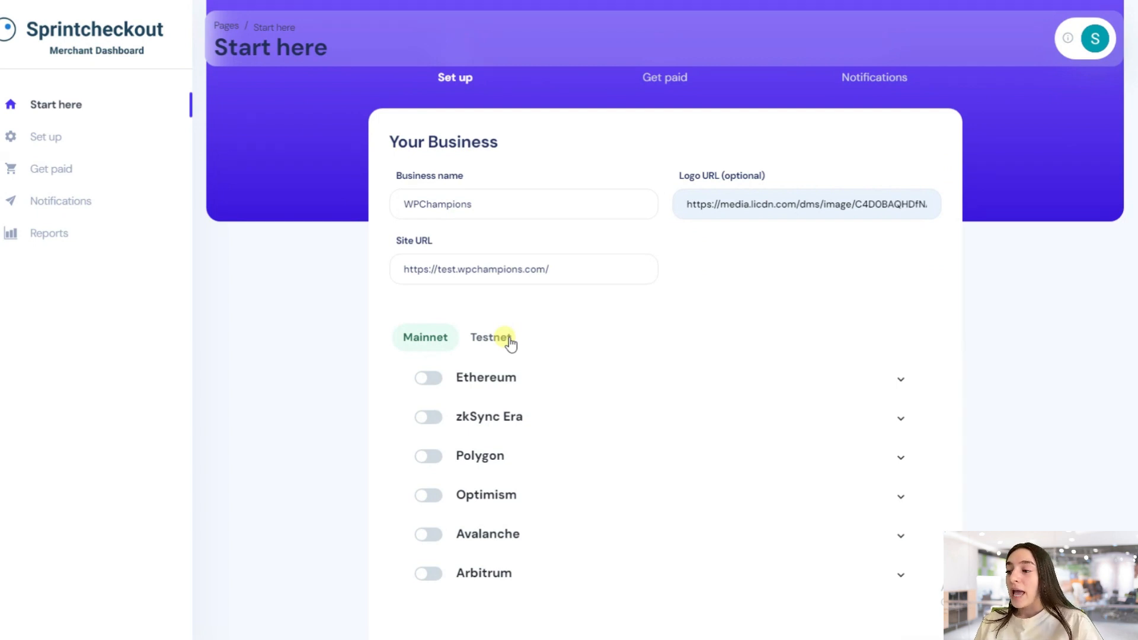
click(453, 542)
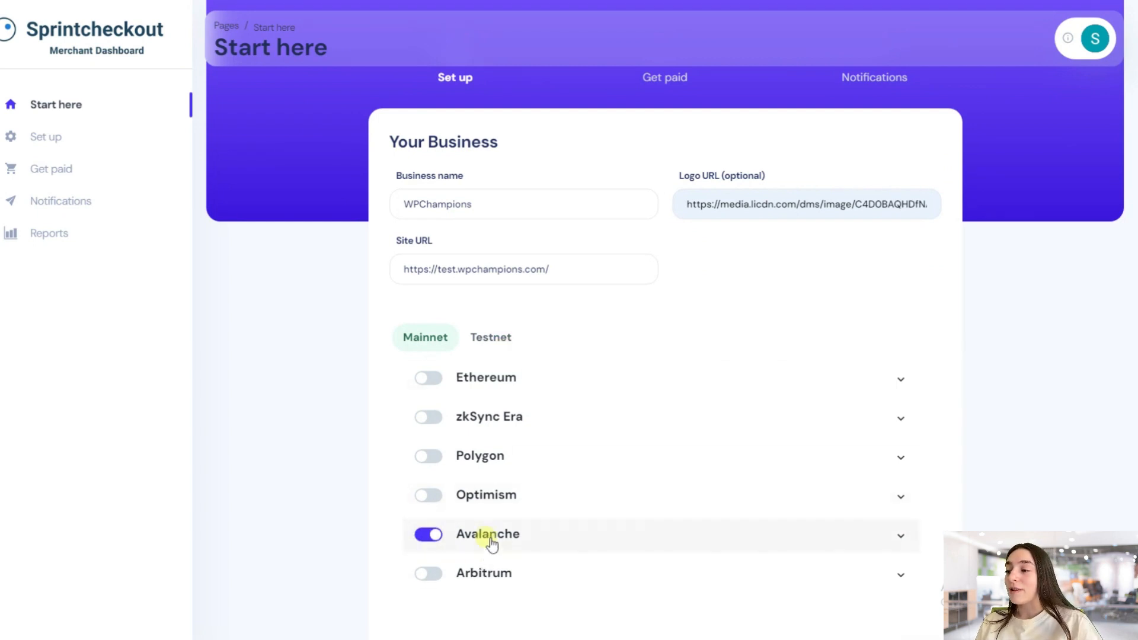
scroll(491, 533, down, 2)
click(874, 548)
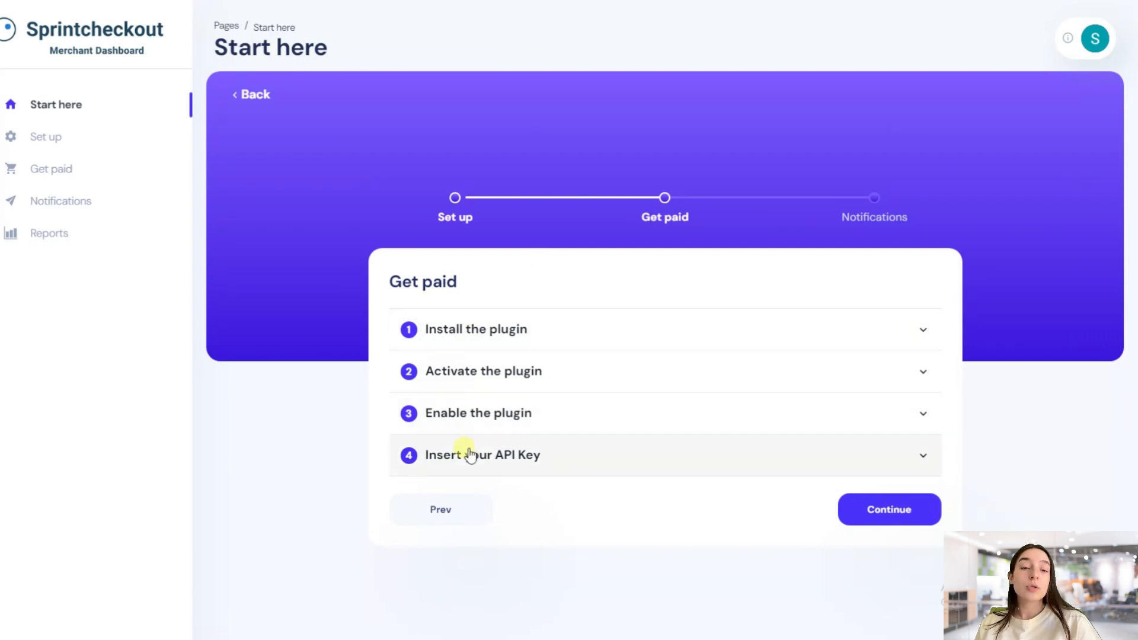
click(851, 502)
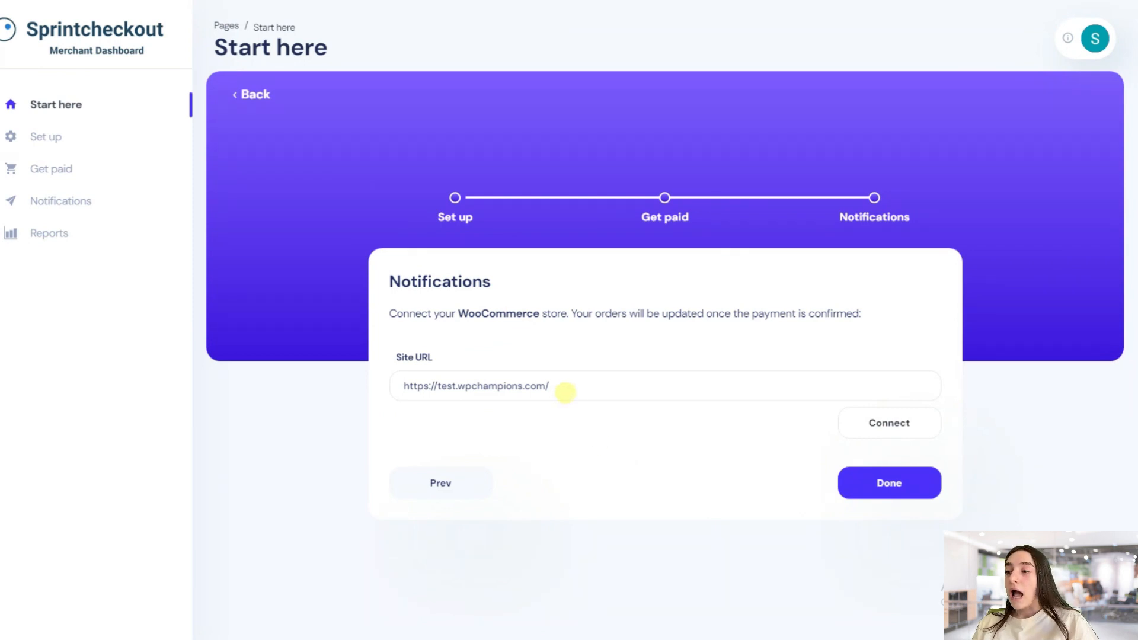
click(914, 423)
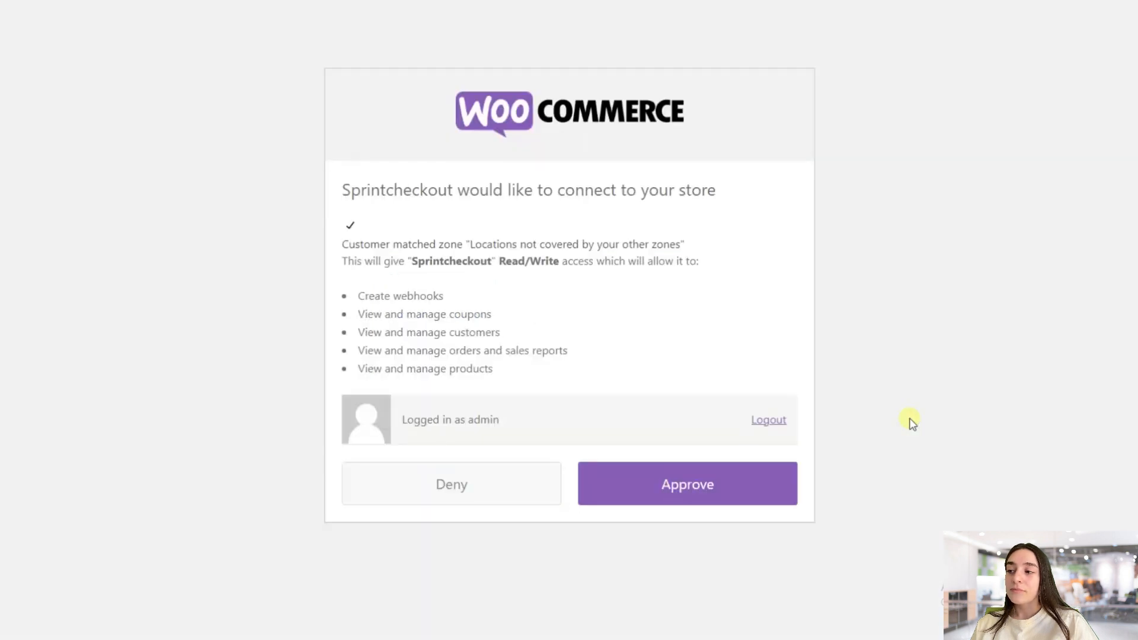
click(668, 501)
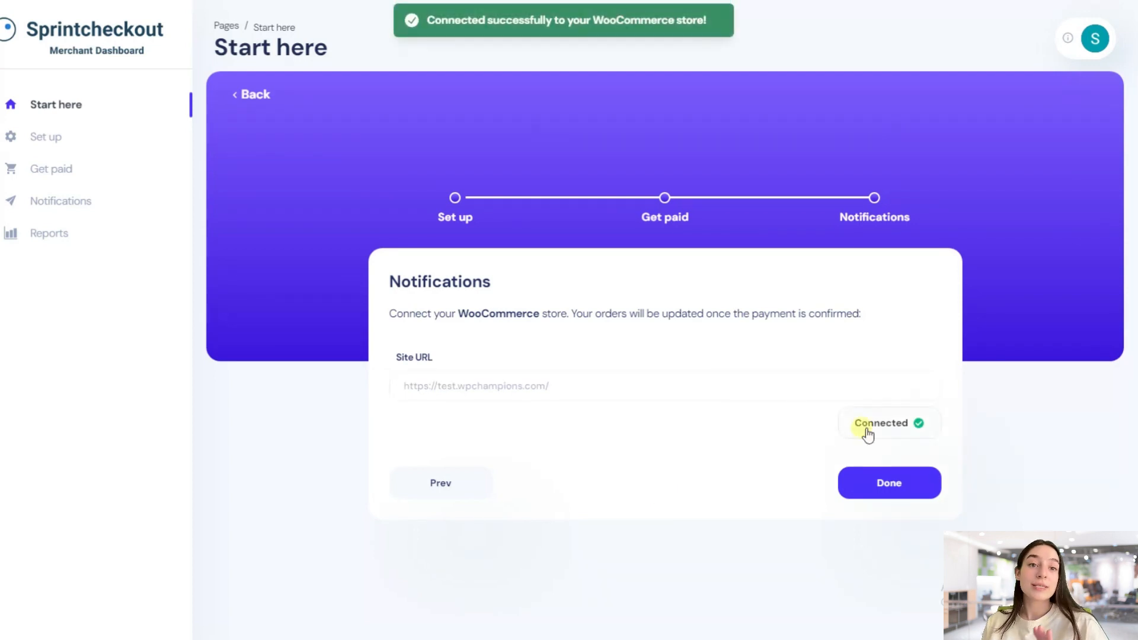
click(921, 477)
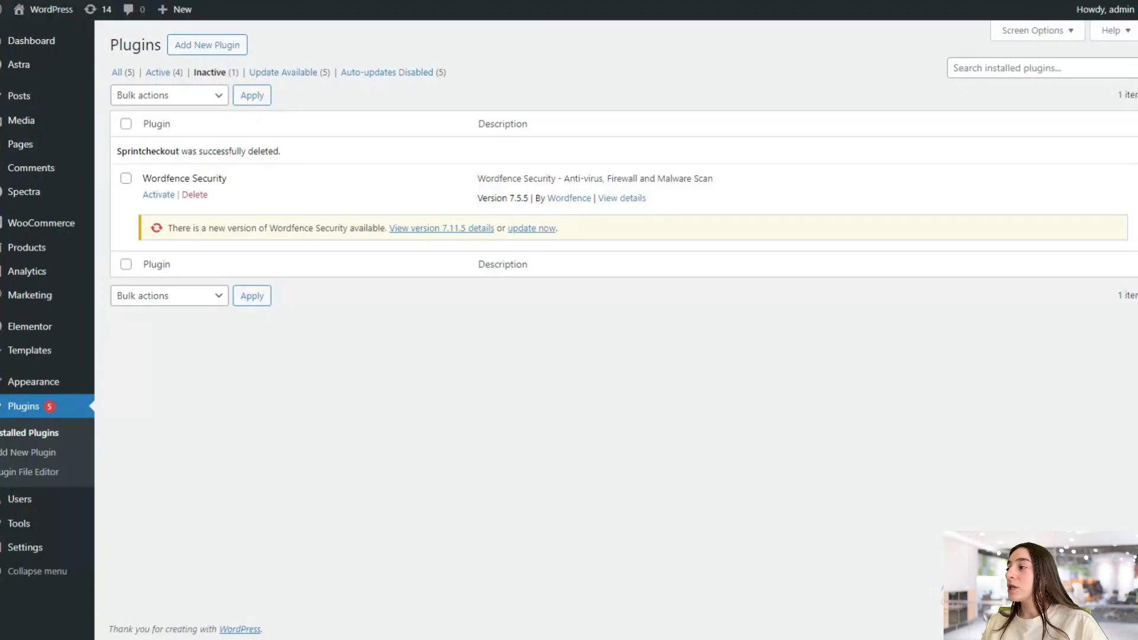
In the WordPress admin, find the plugin with the search term "sprintcheckout", install it and activate it
click(23, 451)
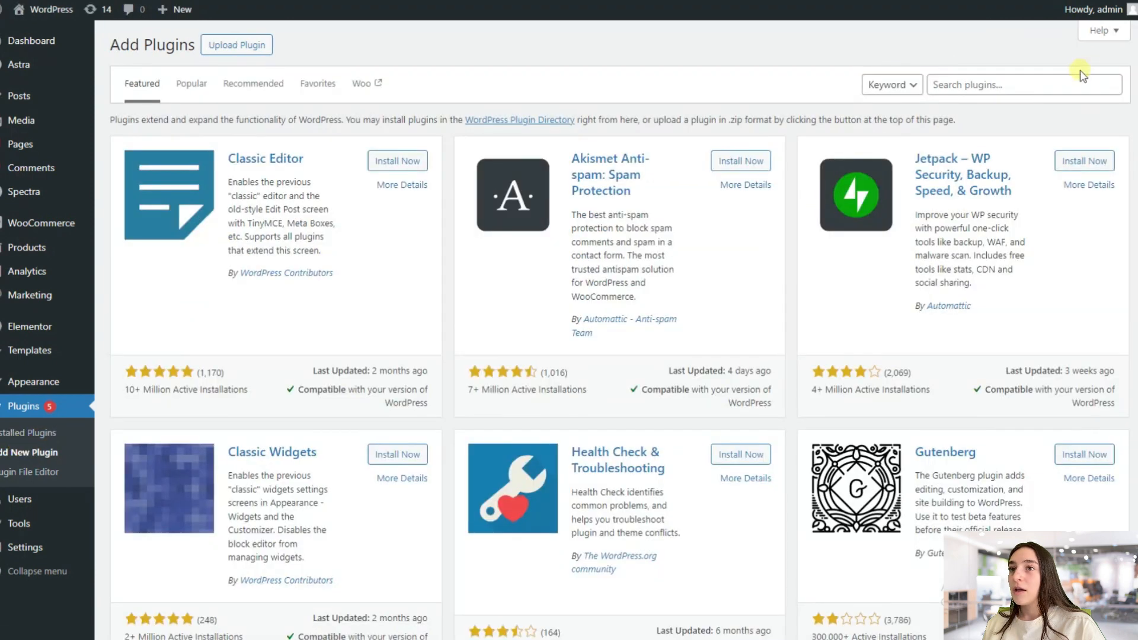
click(1074, 75)
text(sprint)
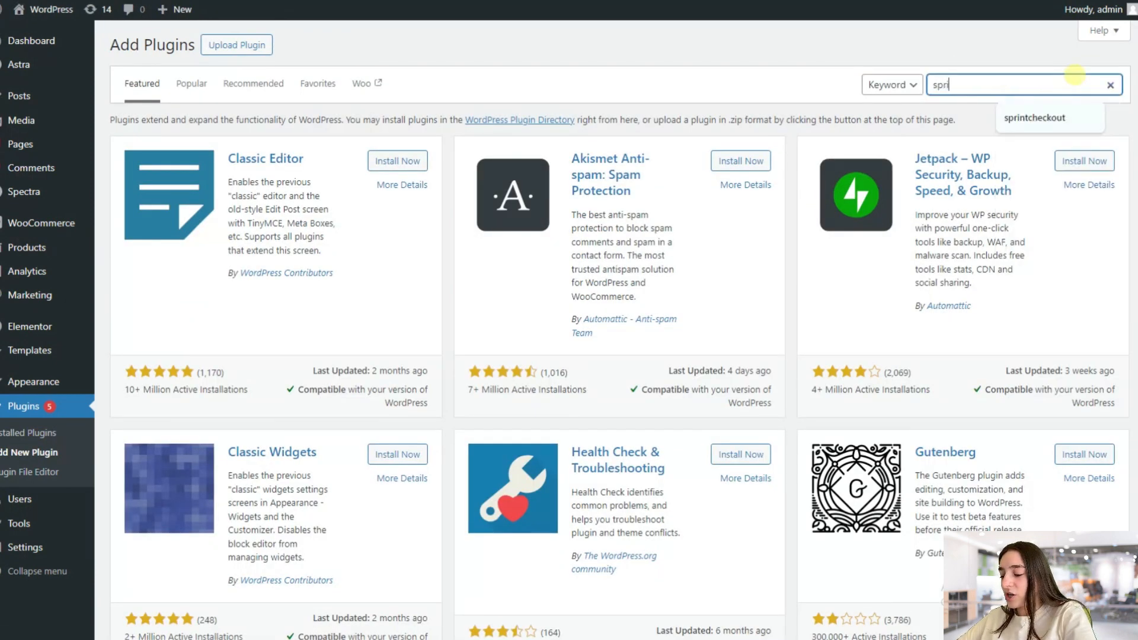
text(checkout)
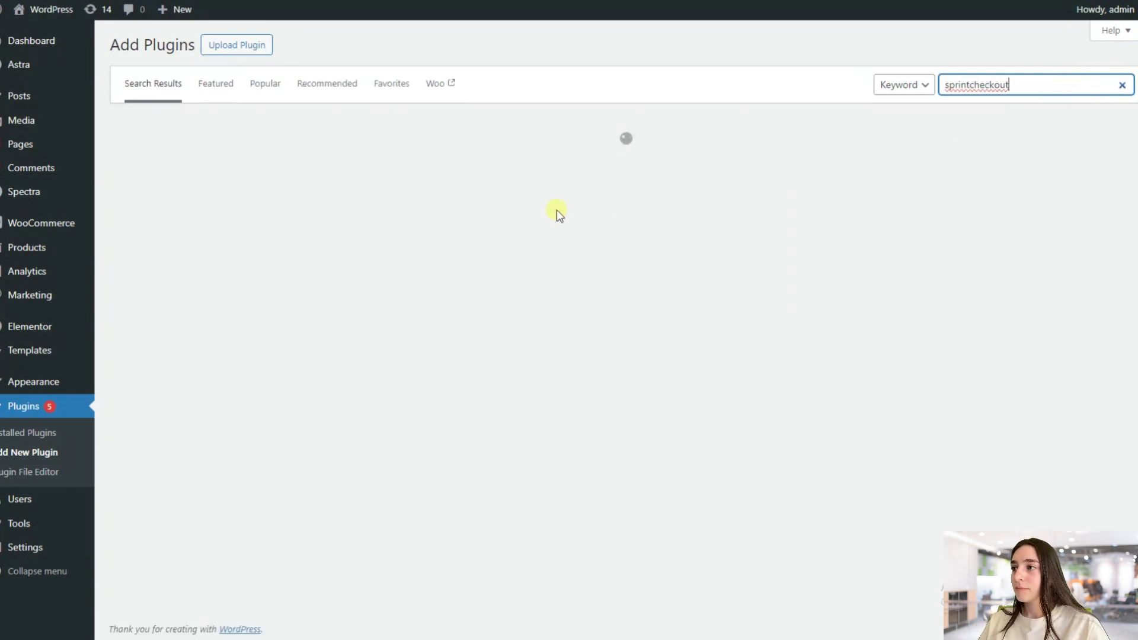
click(400, 164)
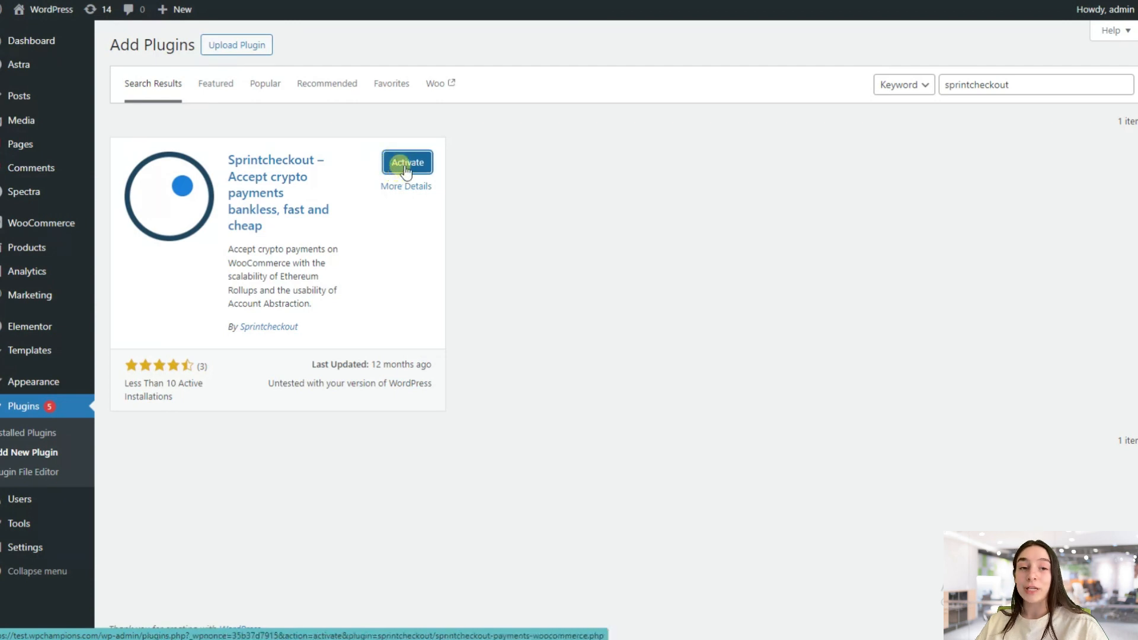
click(406, 169)
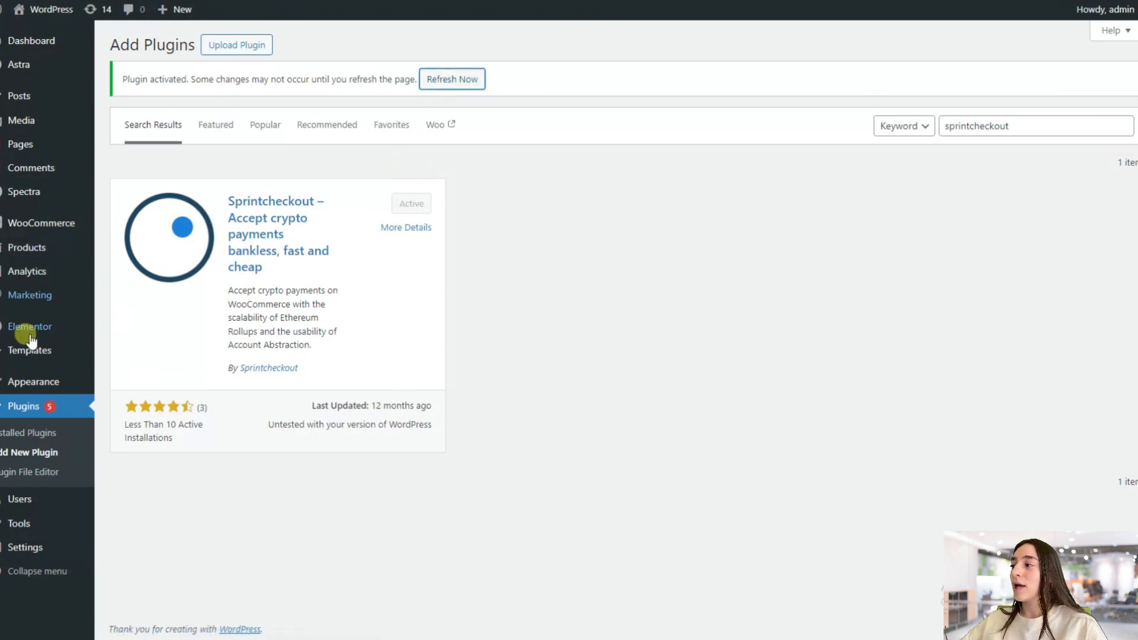
Enable Sprintcheckout Payment among the payment methods in the WooCommerce settings
mouse_move(25, 367)
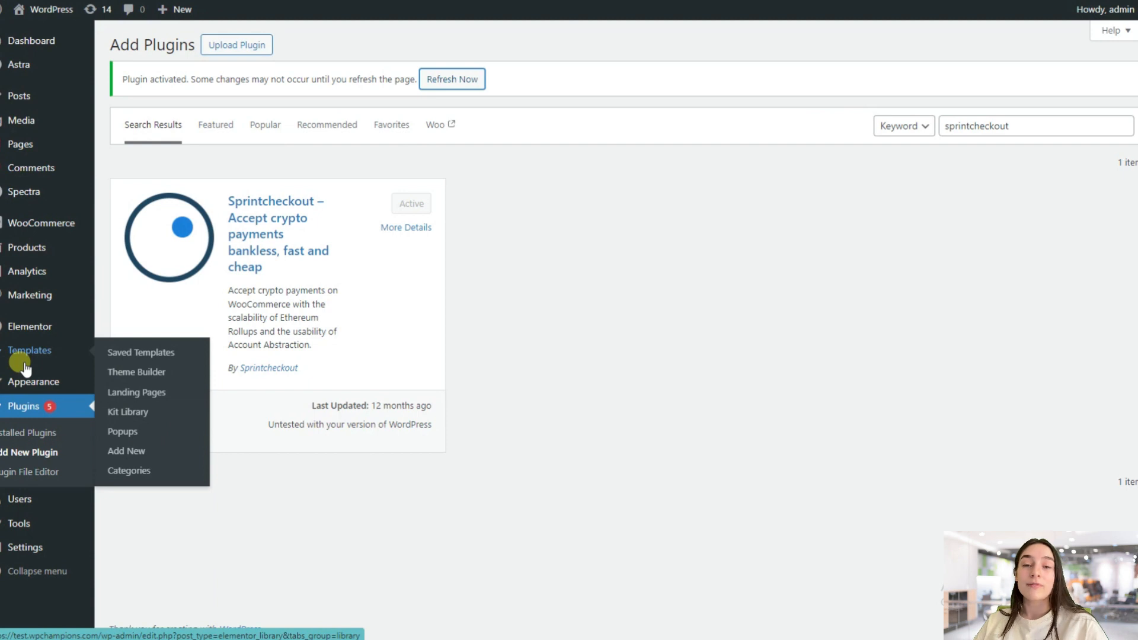
mouse_move(29, 226)
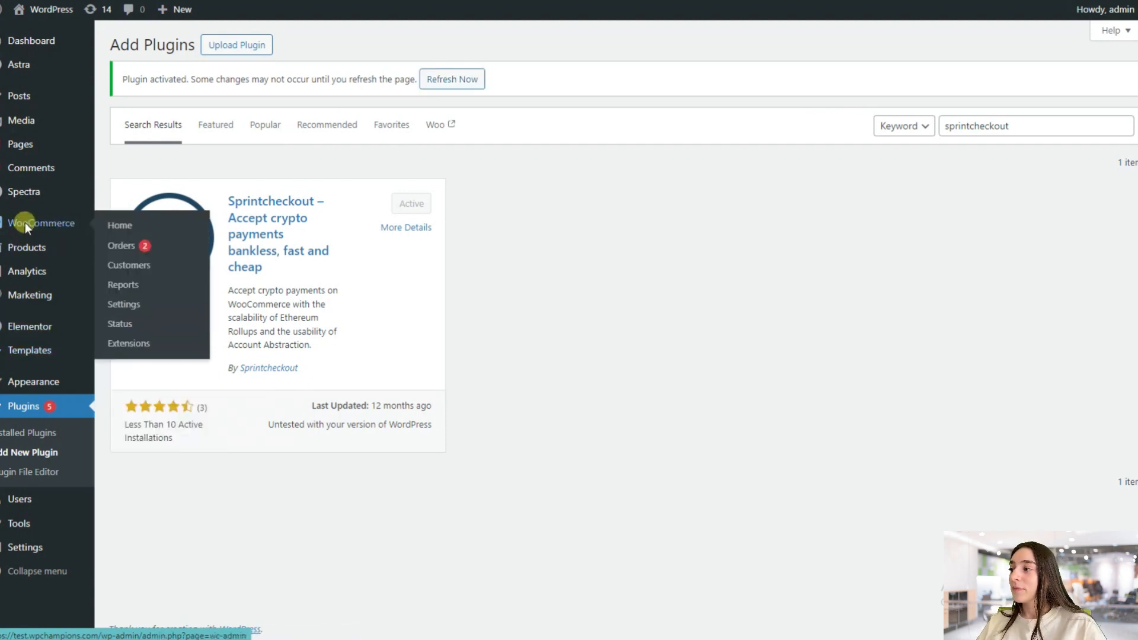
click(25, 222)
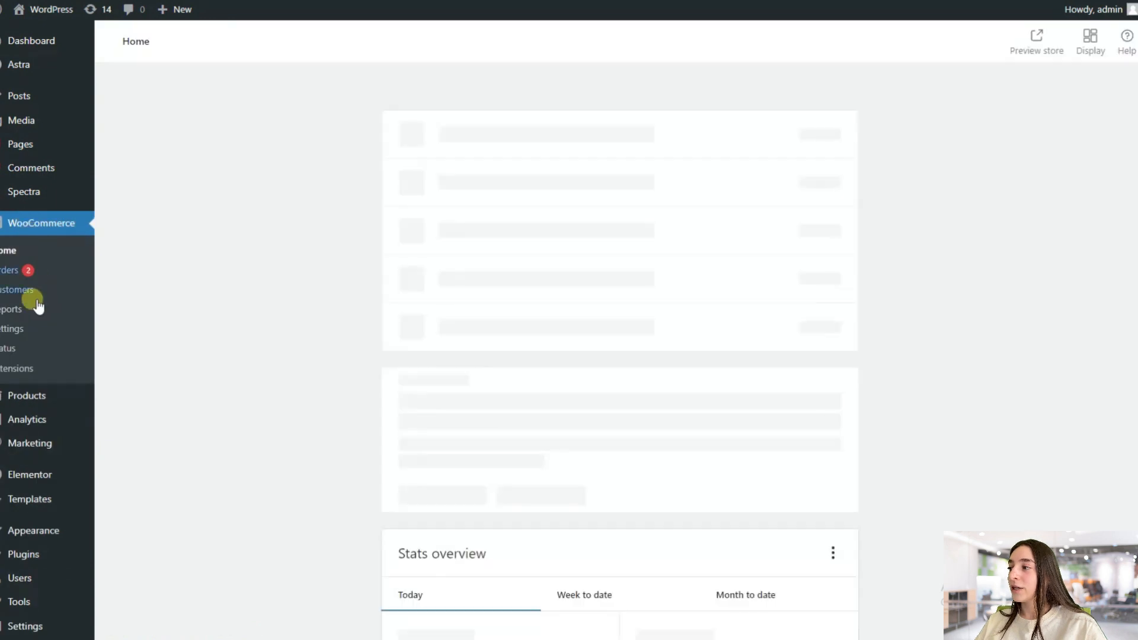
click(22, 339)
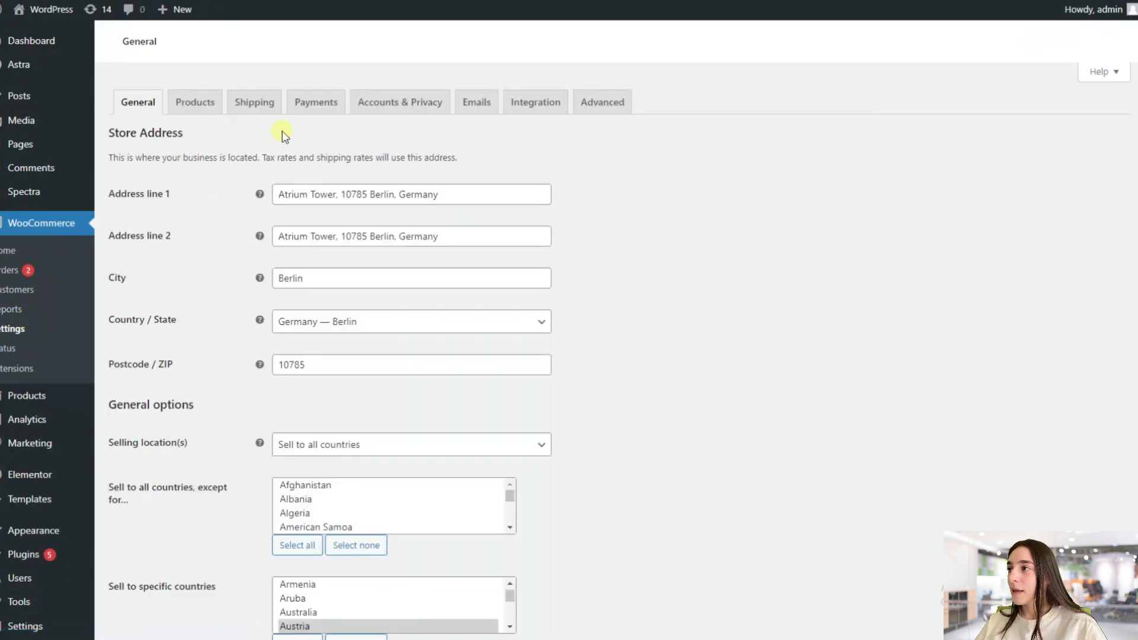
click(305, 111)
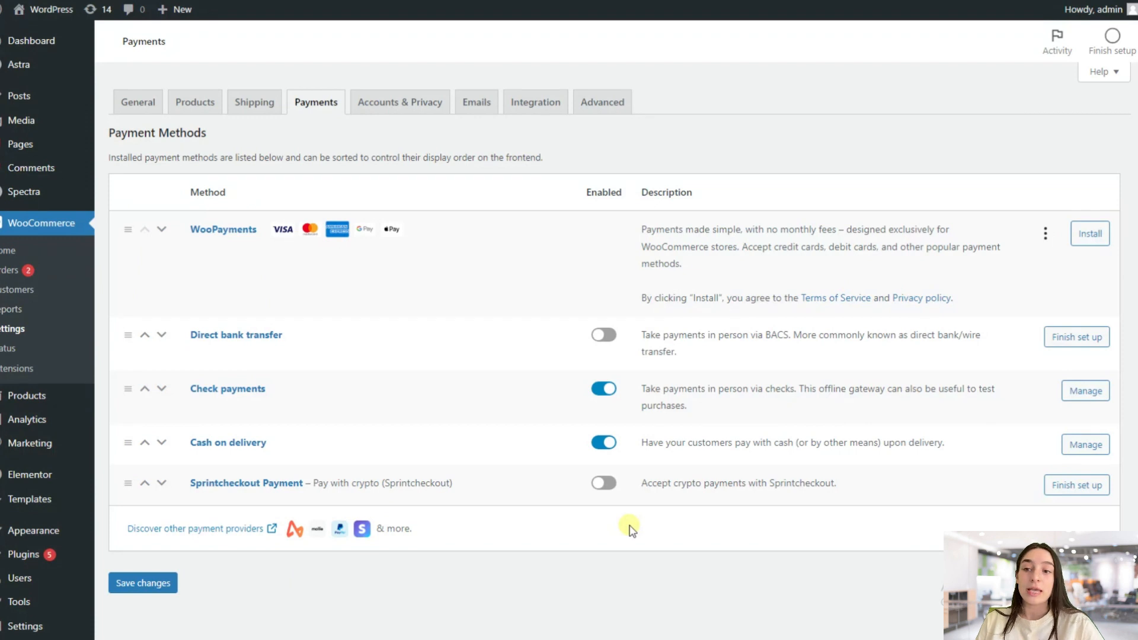
click(605, 483)
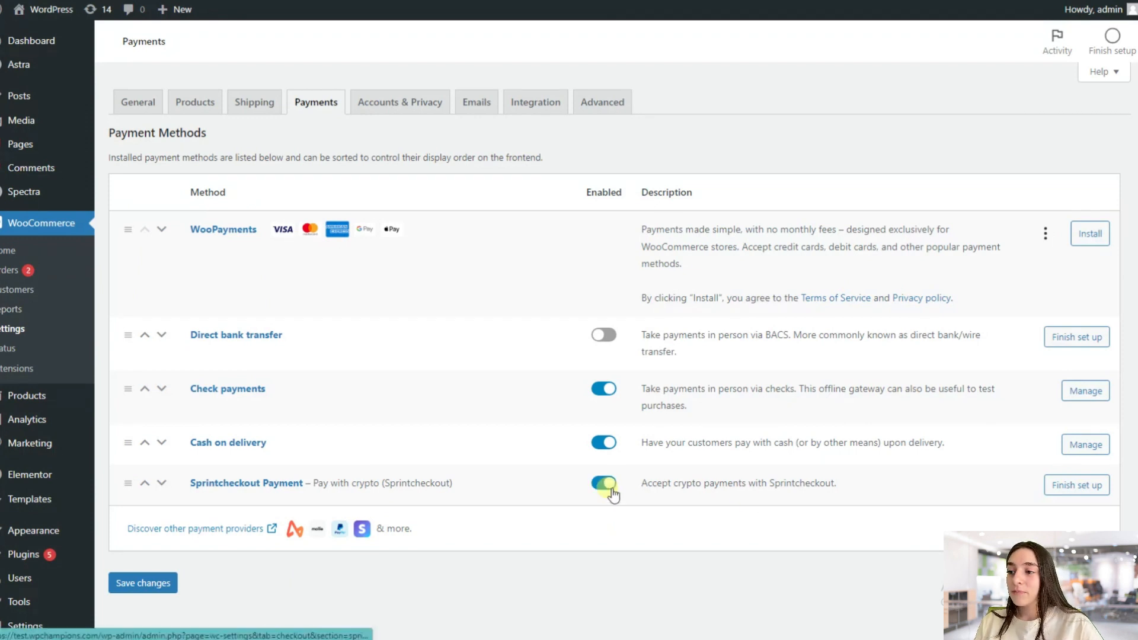
Copy the API key from the Sprintcheckout dashboard, paste it into the API Key field of Sprintcheckout Payment in WooCommerce, and save
click(1093, 490)
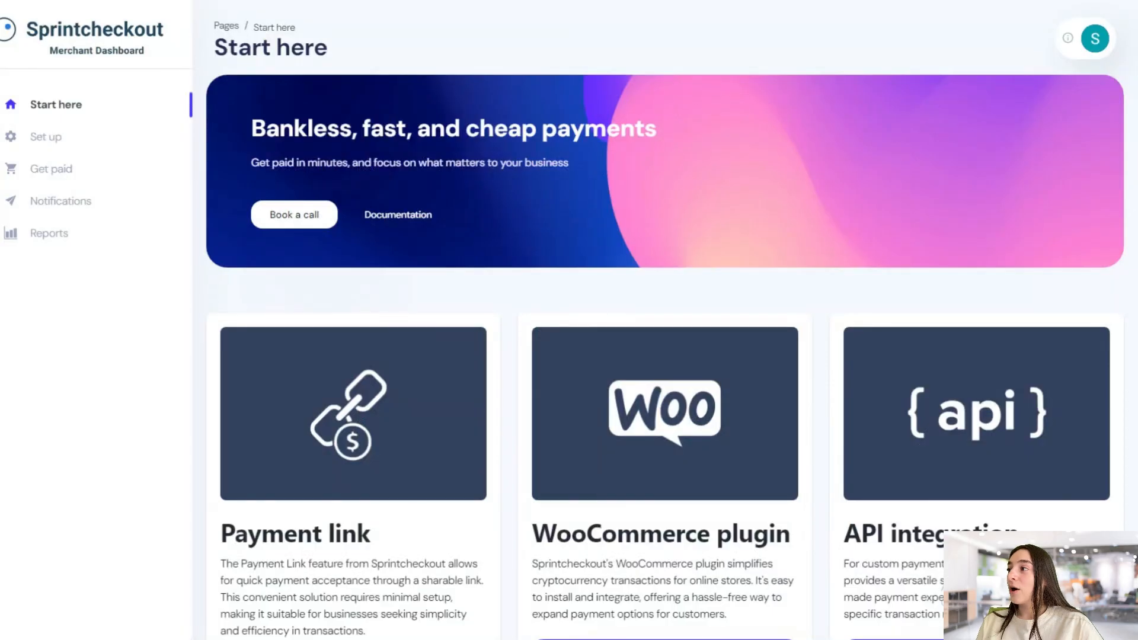
click(60, 169)
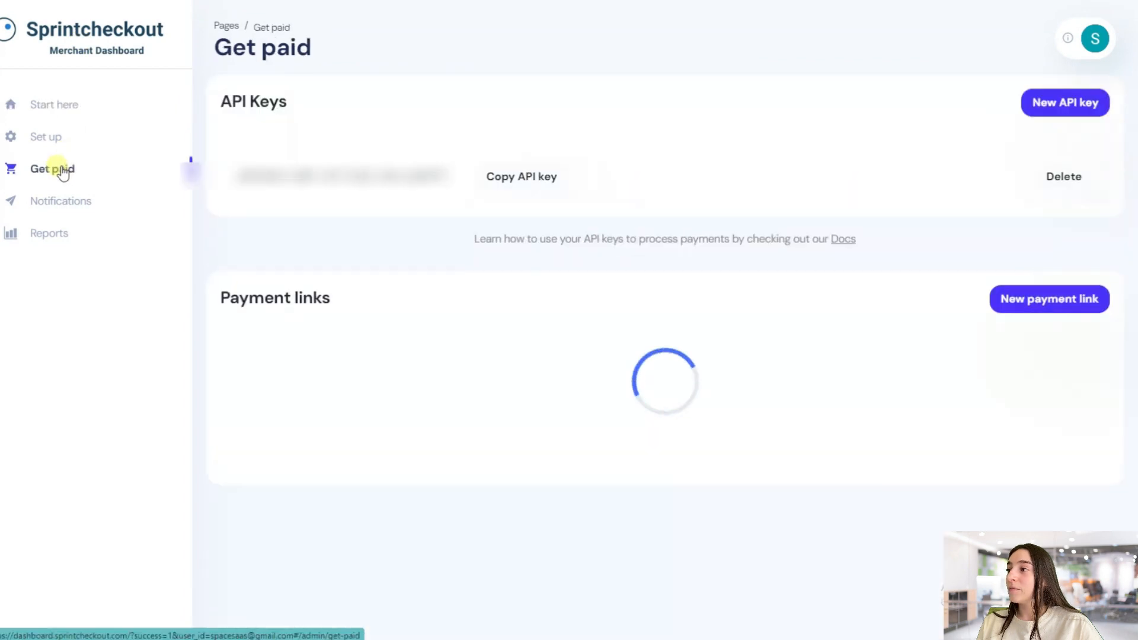
click(520, 187)
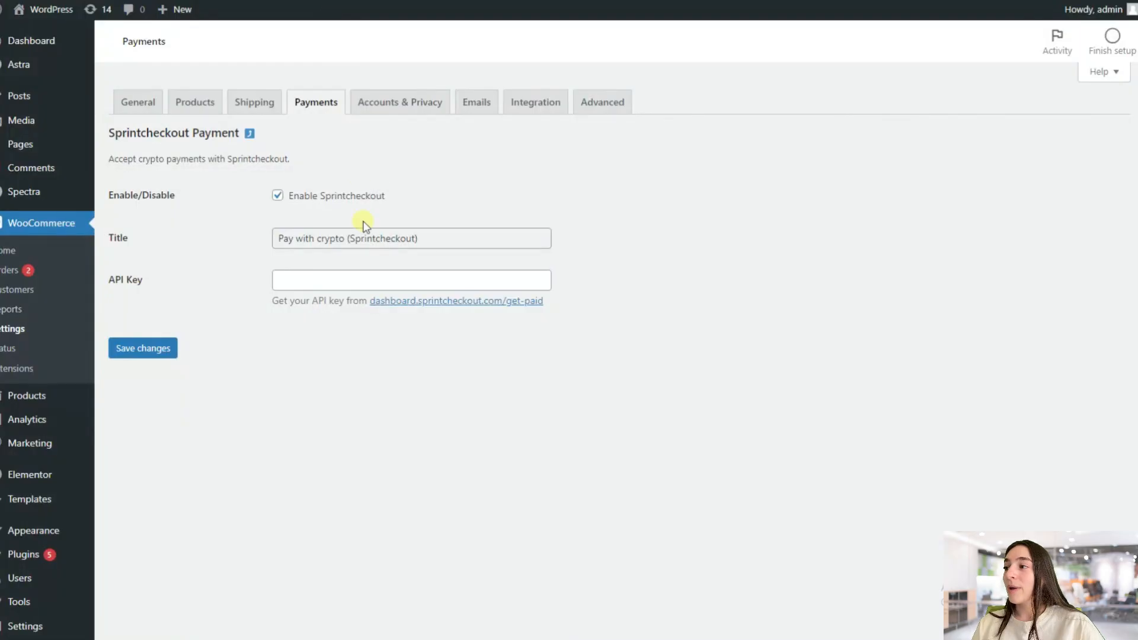
click(342, 276)
key(ctrl+v)
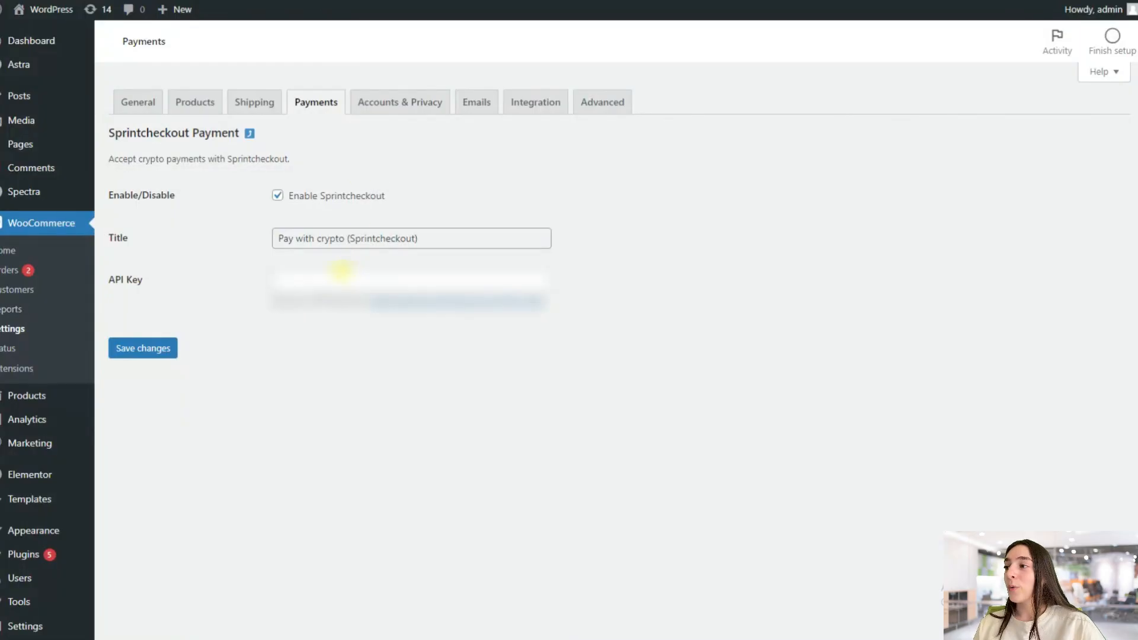
click(341, 273)
key(ctrl+v)
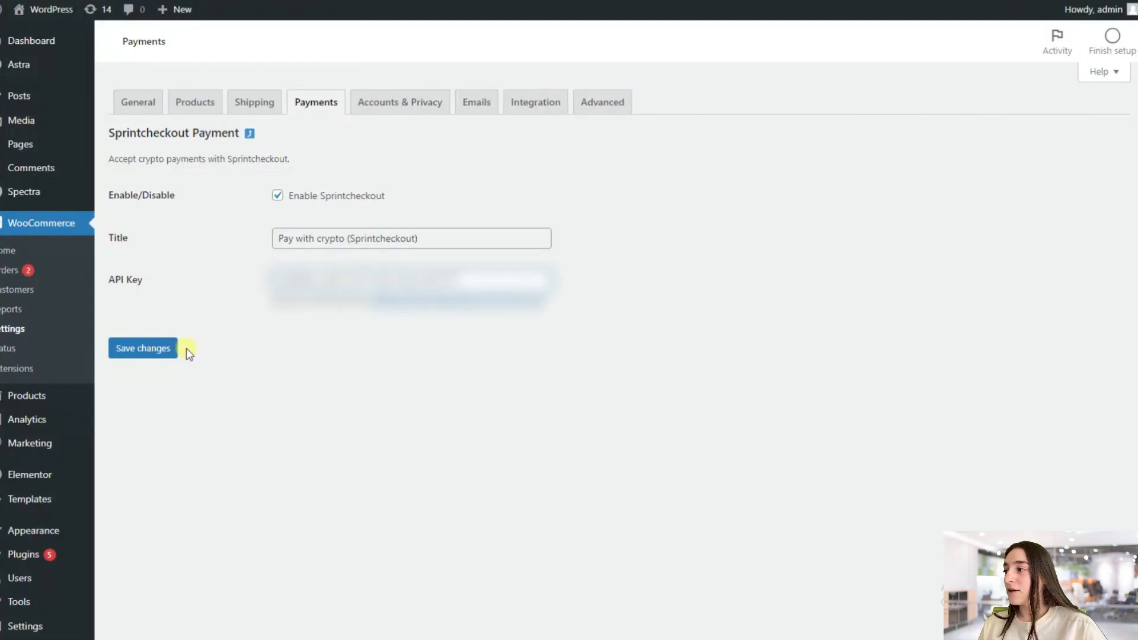
click(163, 355)
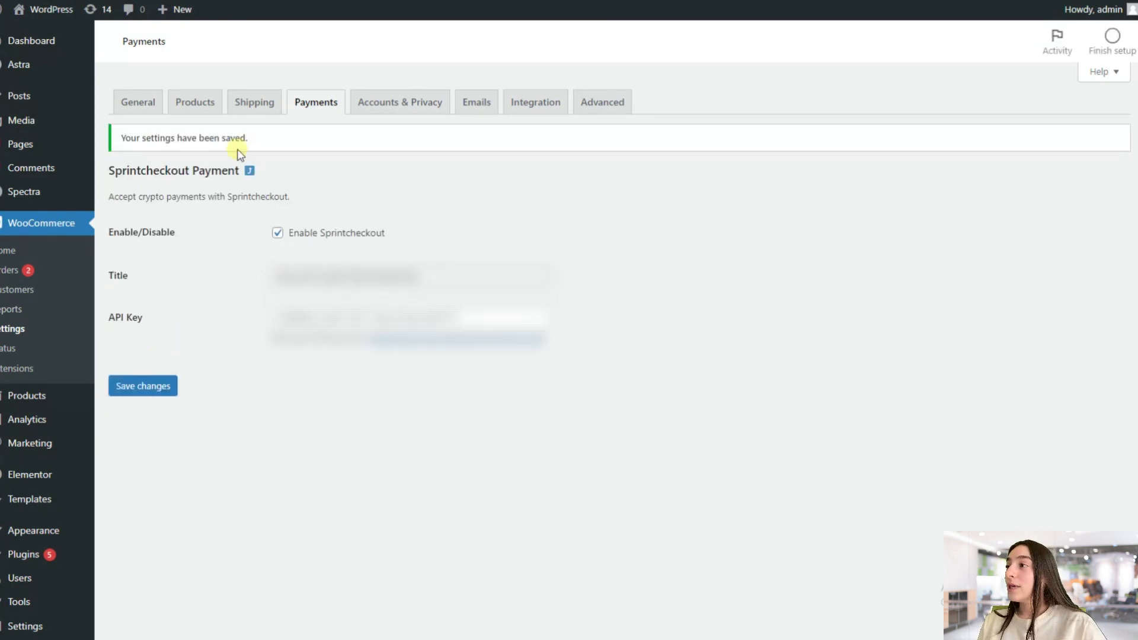
Add one Hybrid Cleansing Balm from the store to the cart and proceed to checkout
click(317, 103)
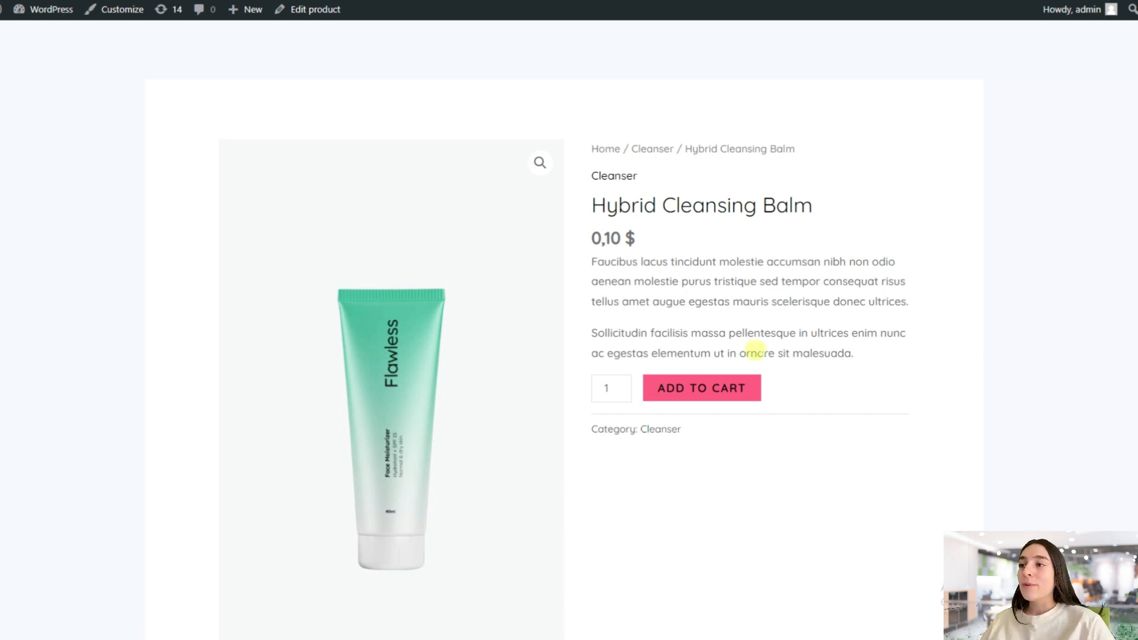
click(699, 384)
scroll(709, 402, down, 5)
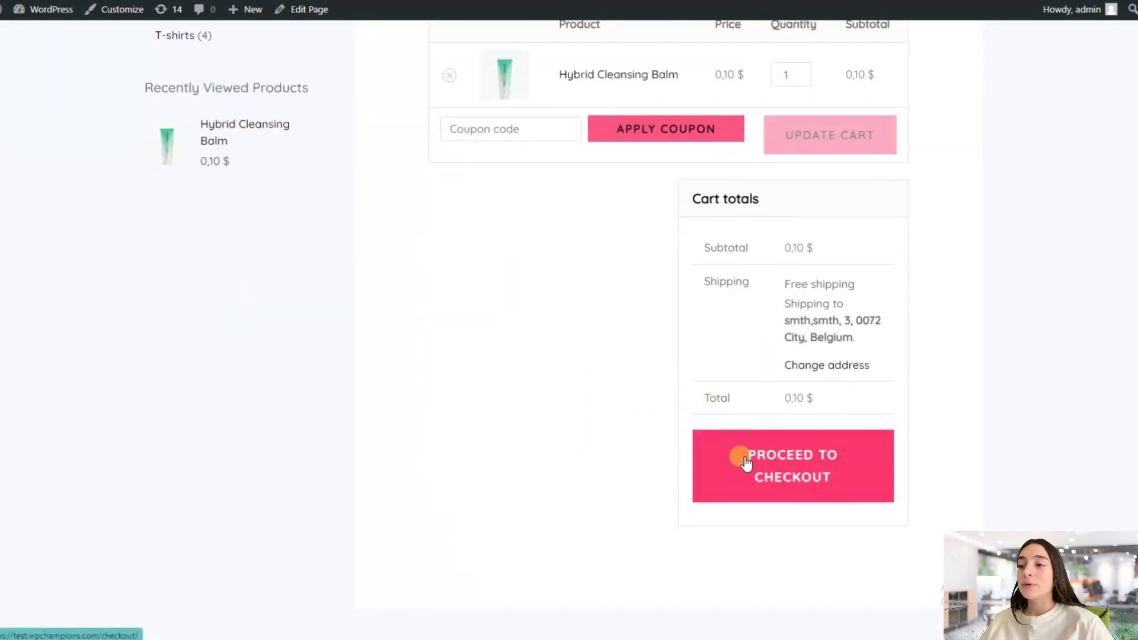
click(746, 462)
Choose Pay with crypto (Sprintcheckout) as the payment method, agree to the terms and conditions, and place the order
scroll(645, 468, down, 3)
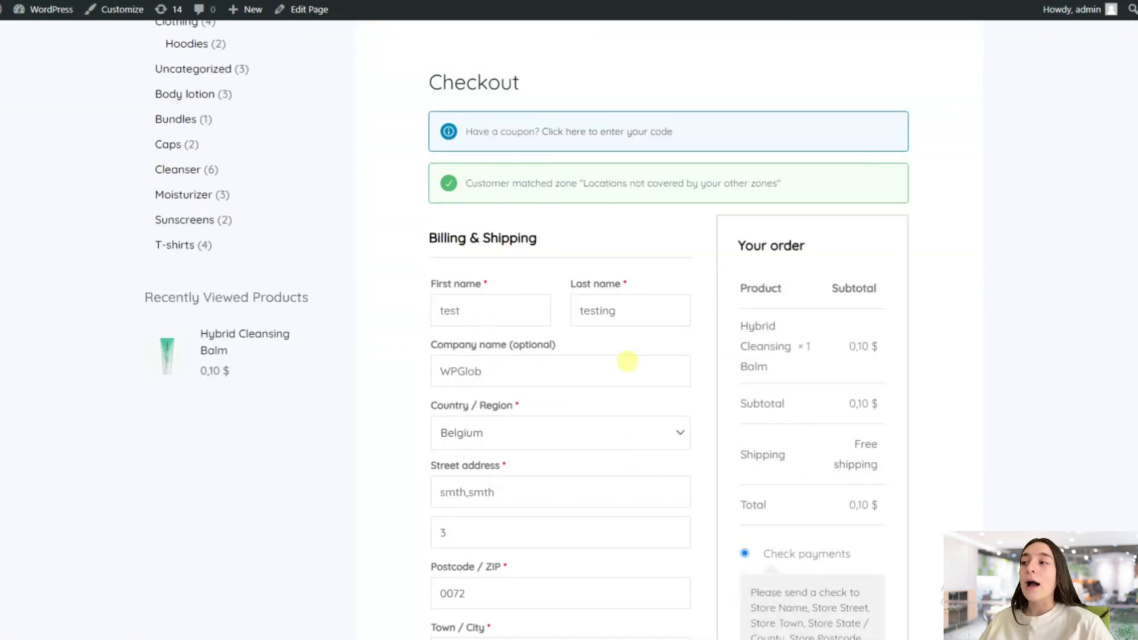
scroll(627, 363, down, 3)
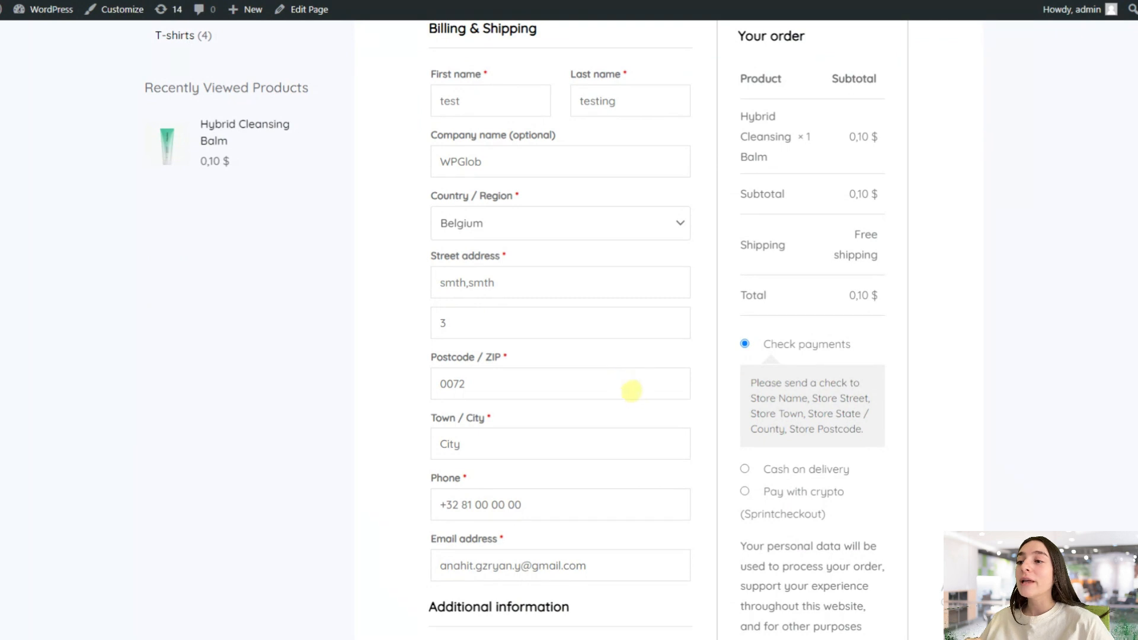
scroll(753, 383, down, 1)
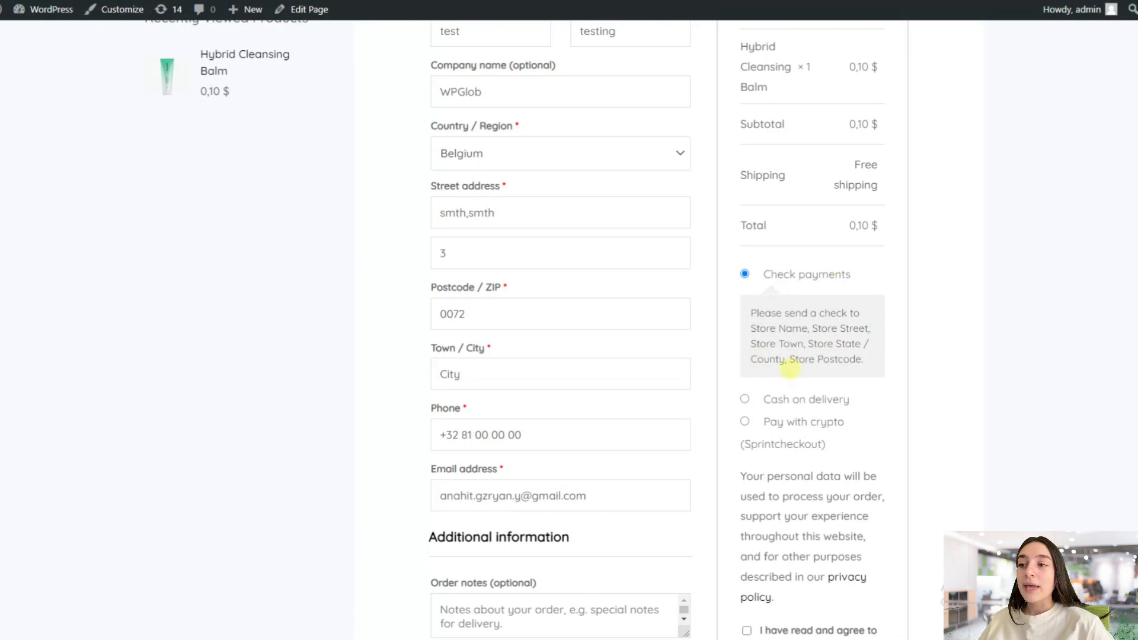
click(745, 422)
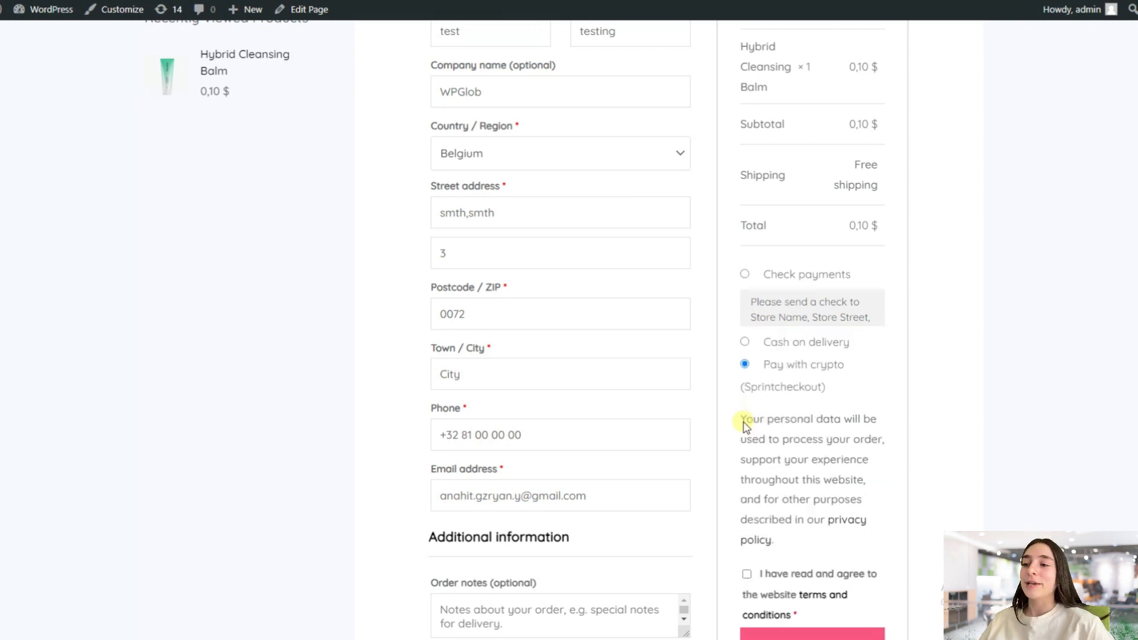
scroll(745, 420, down, 2)
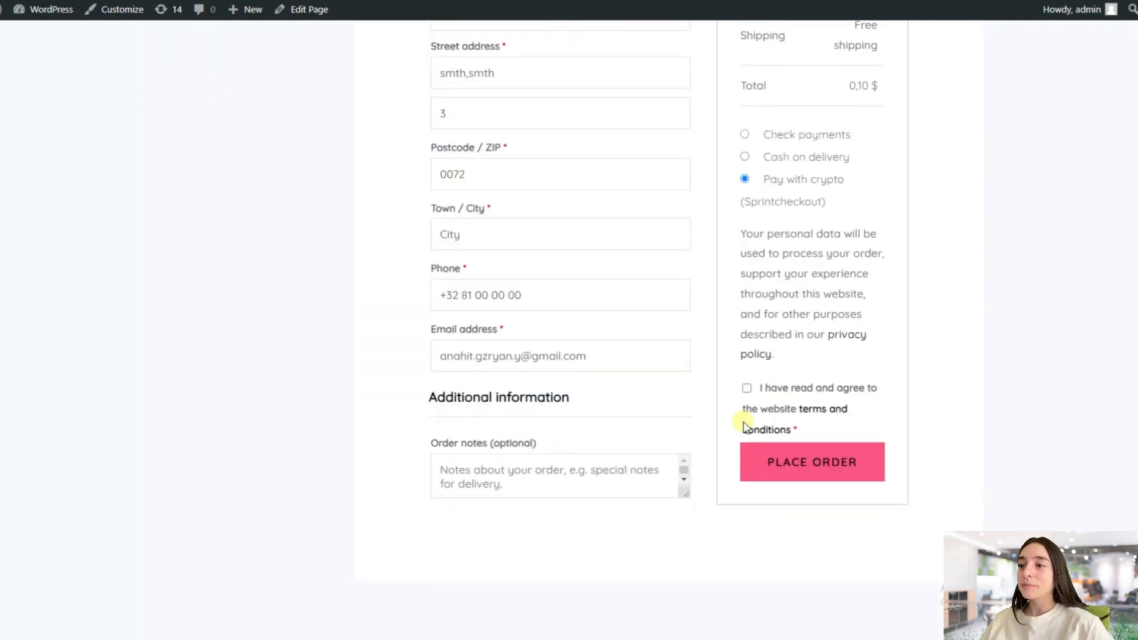
click(748, 391)
click(765, 462)
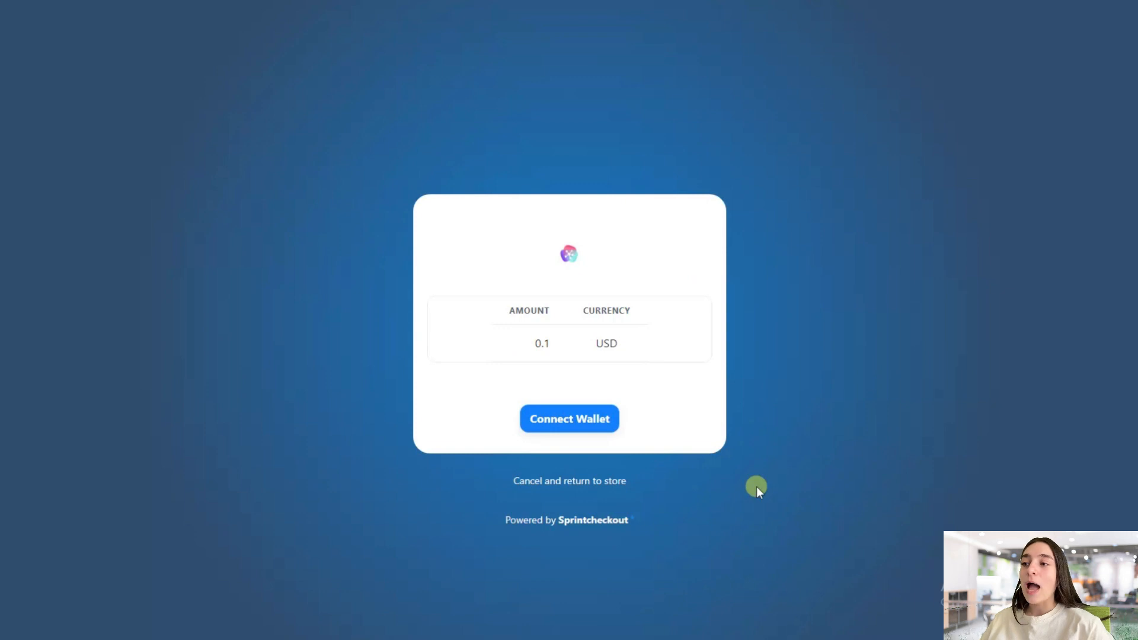
Connect the MetaMask wallet to the Sprintcheckout payment page using Account 5
click(550, 422)
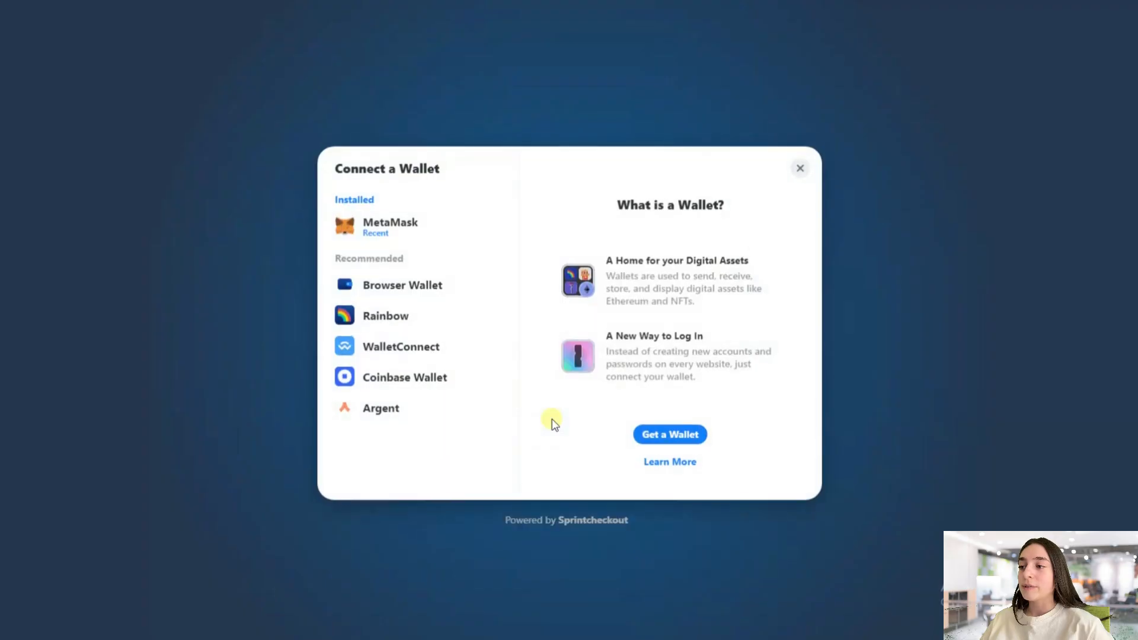
click(429, 224)
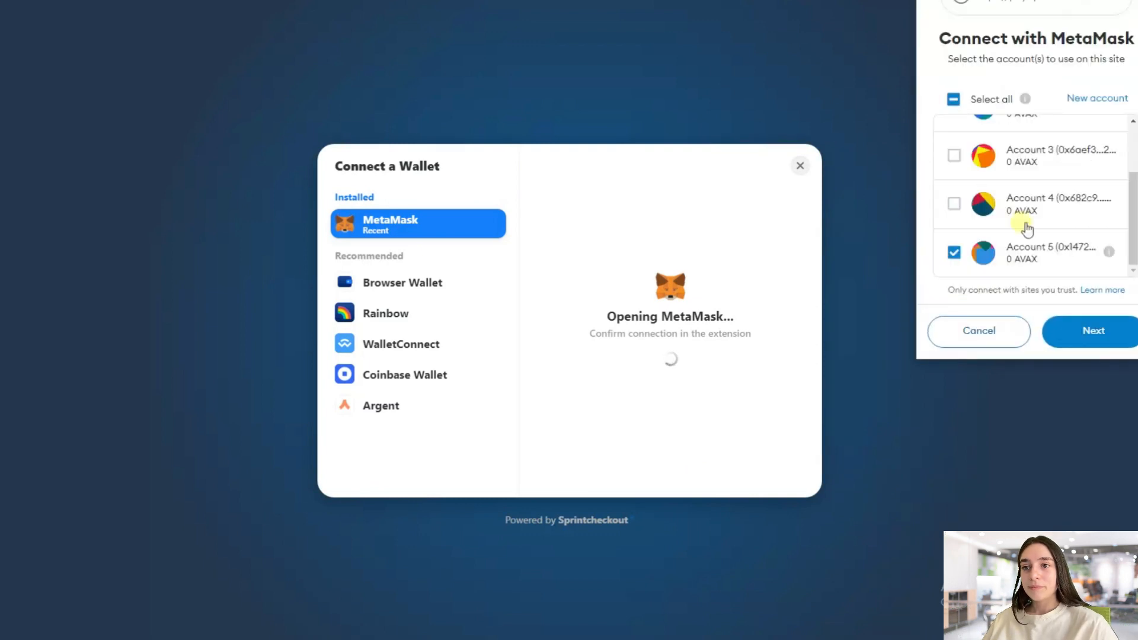
click(1096, 333)
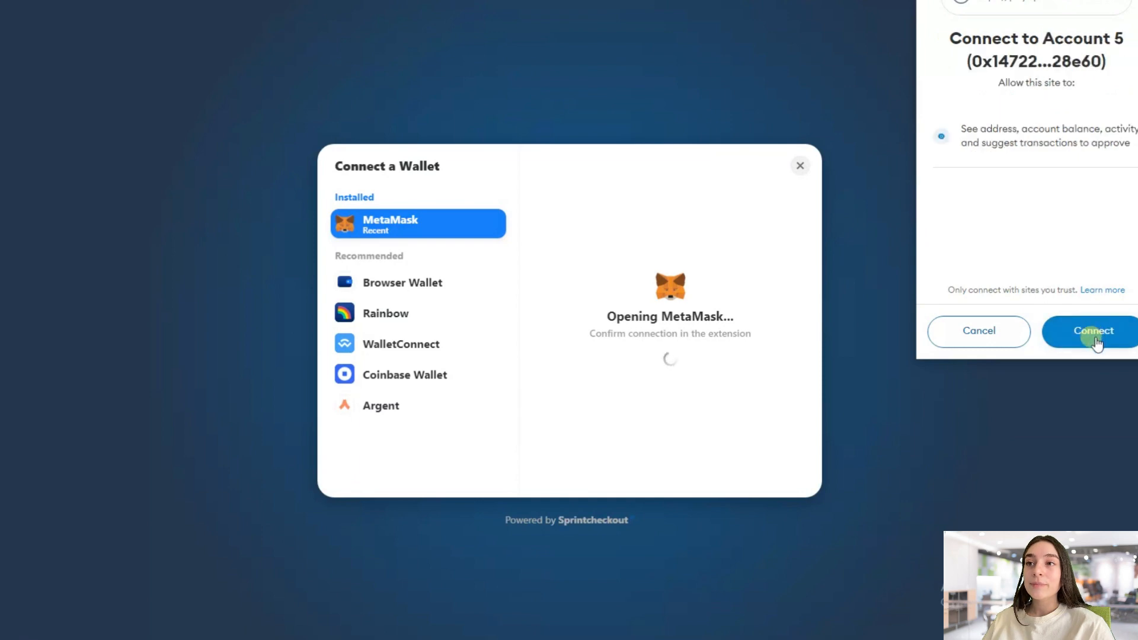
click(1096, 335)
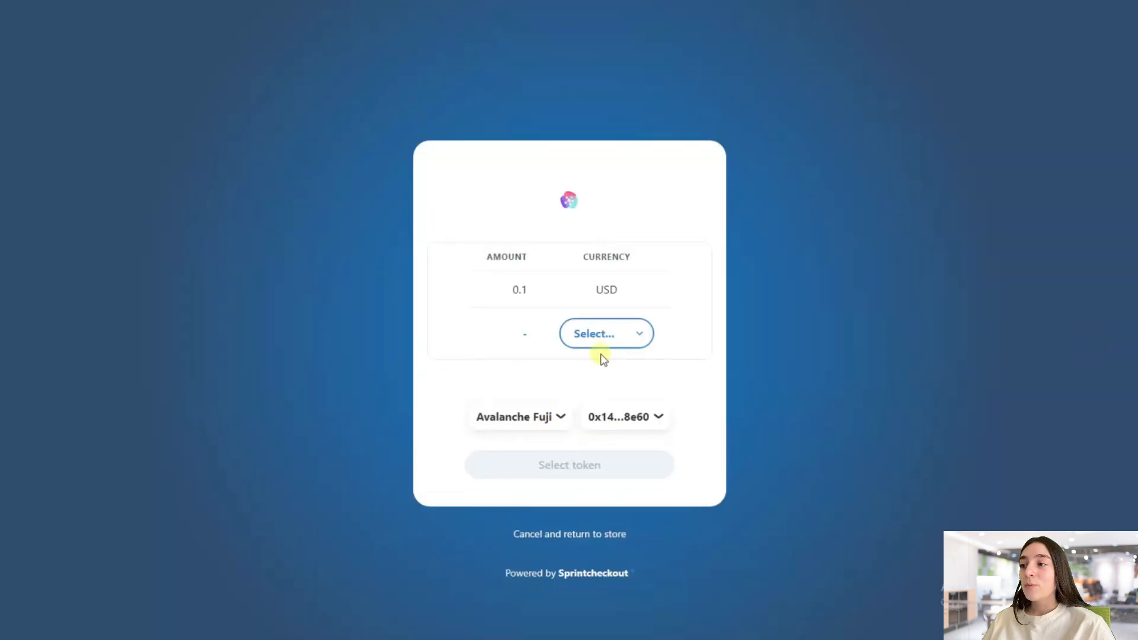
Review the blockchain networks offered on the payment form and close the network list
click(562, 415)
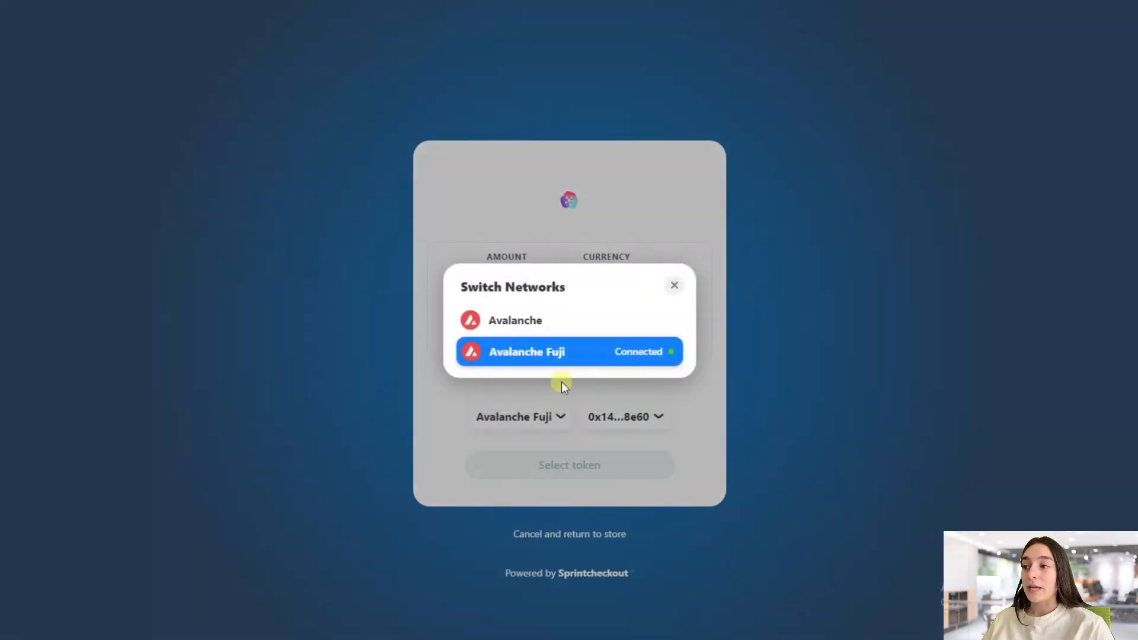
click(560, 382)
click(563, 412)
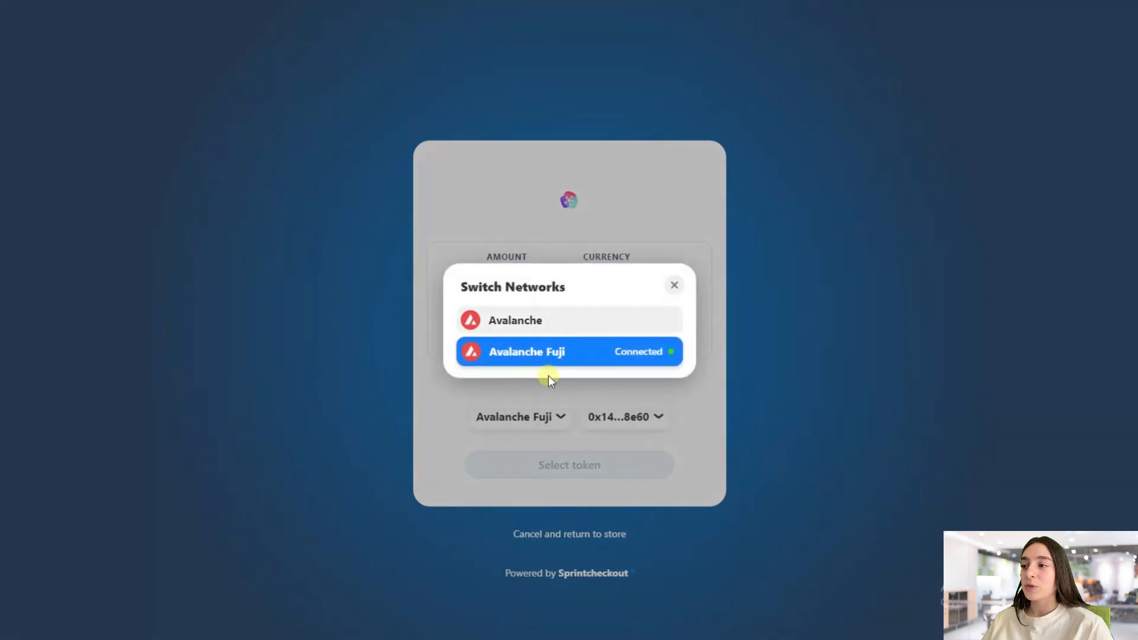
click(547, 385)
Select USDC as the payment token and approve a spending cap of 0.1 USDC in MetaMask
click(621, 343)
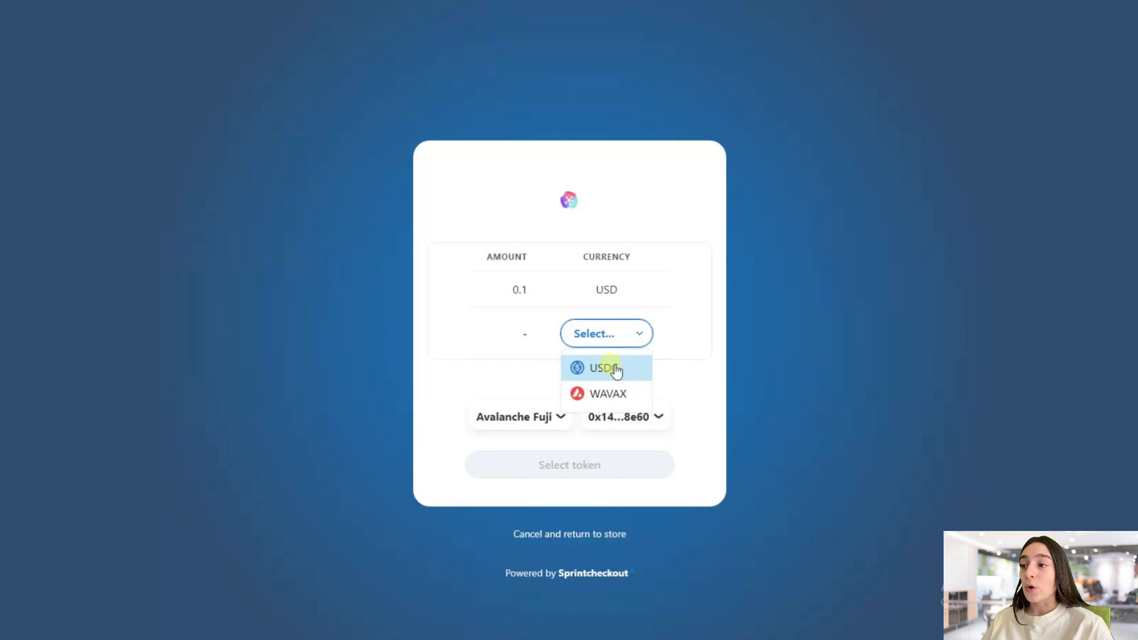
click(615, 369)
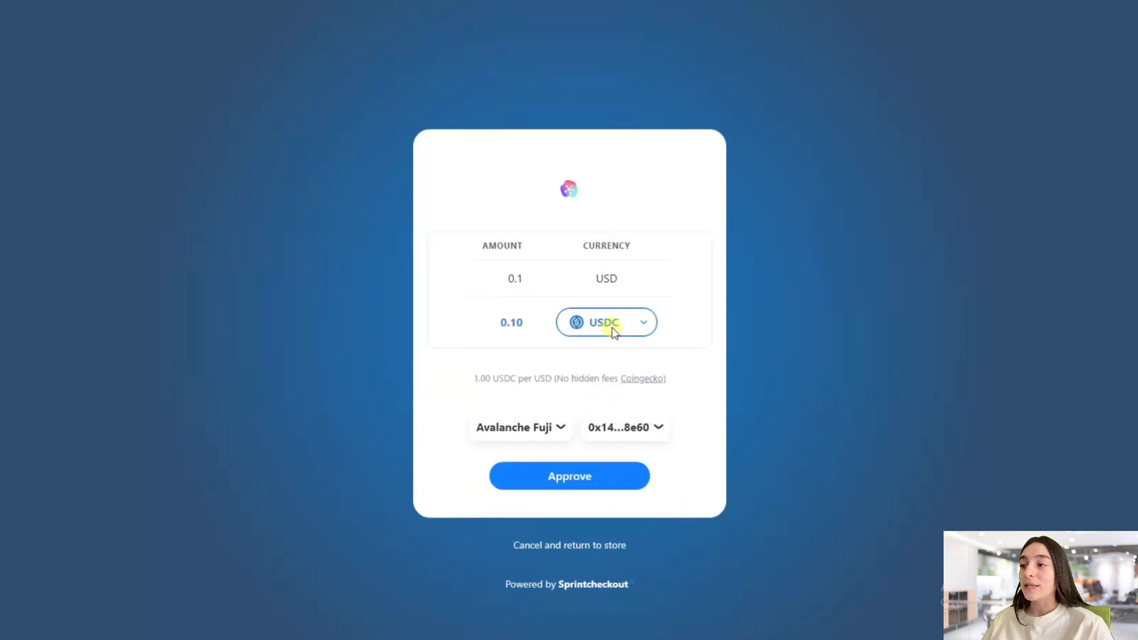
click(579, 475)
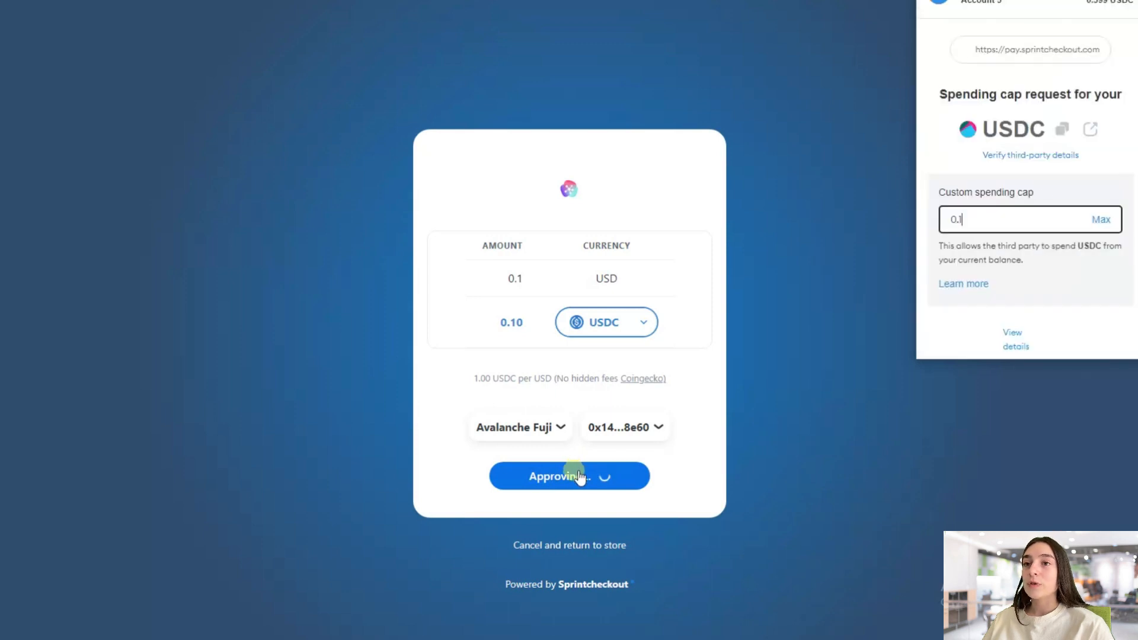
scroll(1026, 220, down, 1)
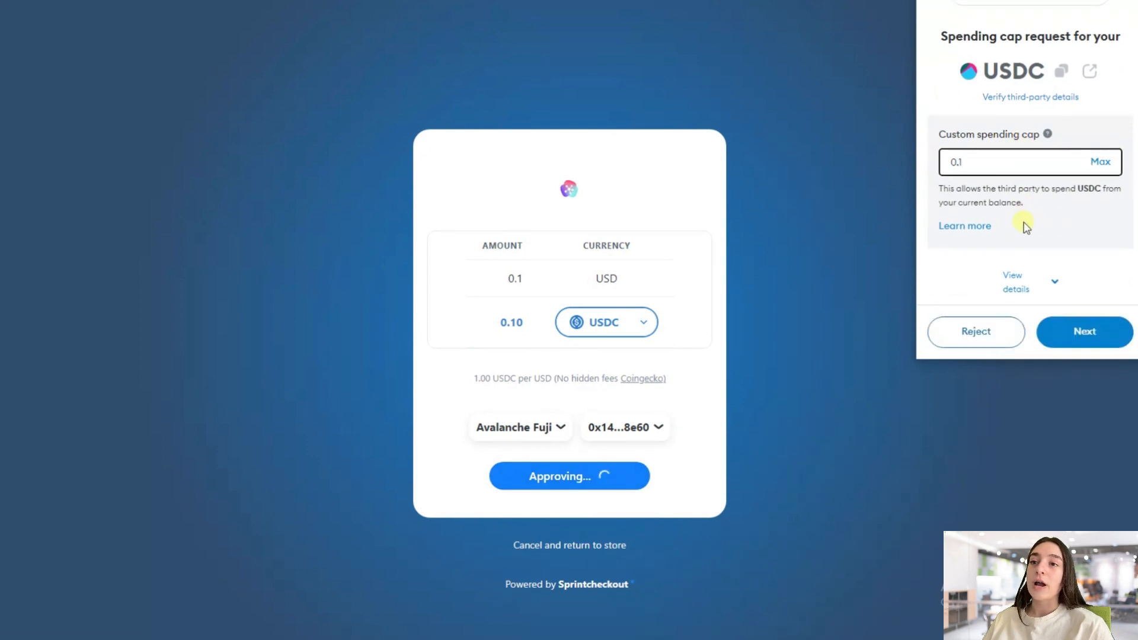
click(1061, 331)
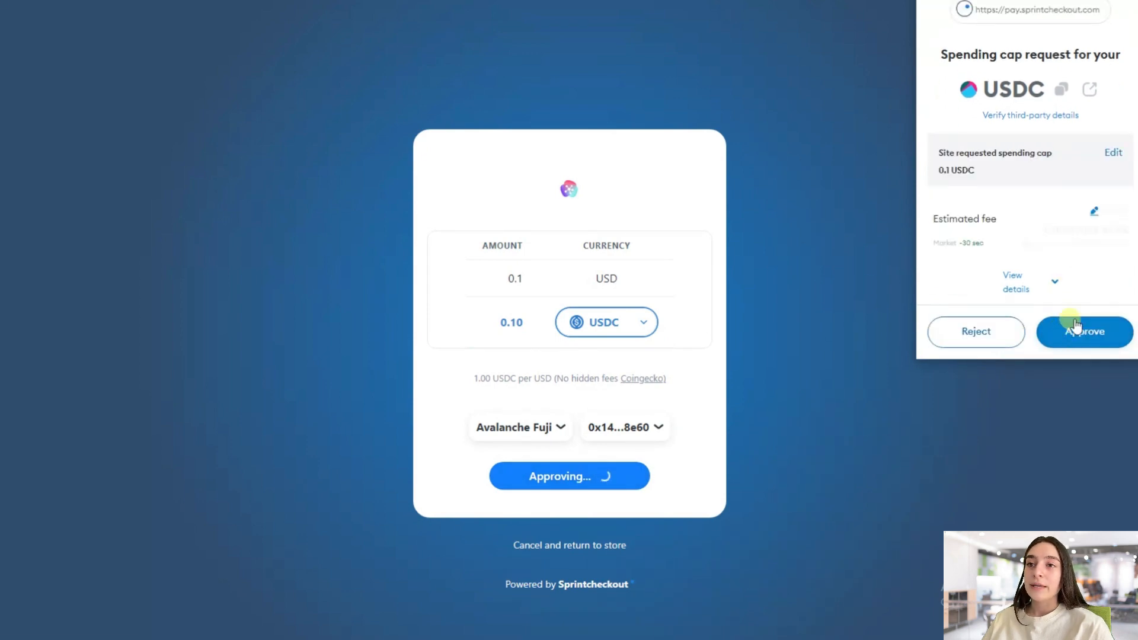
click(1074, 325)
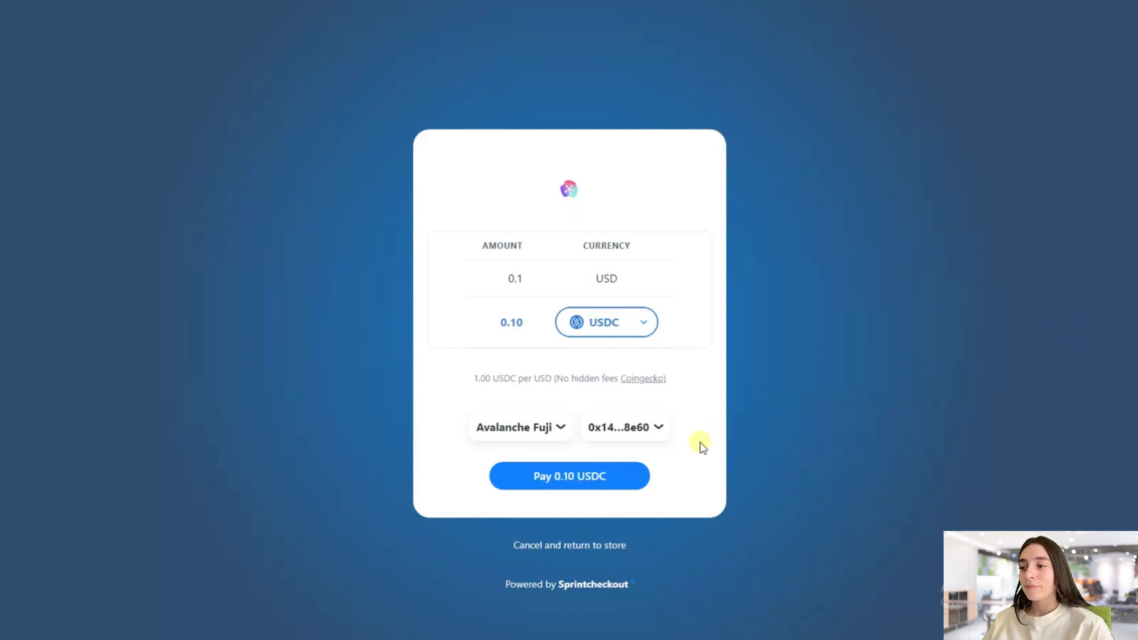
Pay the 0.10 USDC and confirm the transaction in MetaMask
click(619, 483)
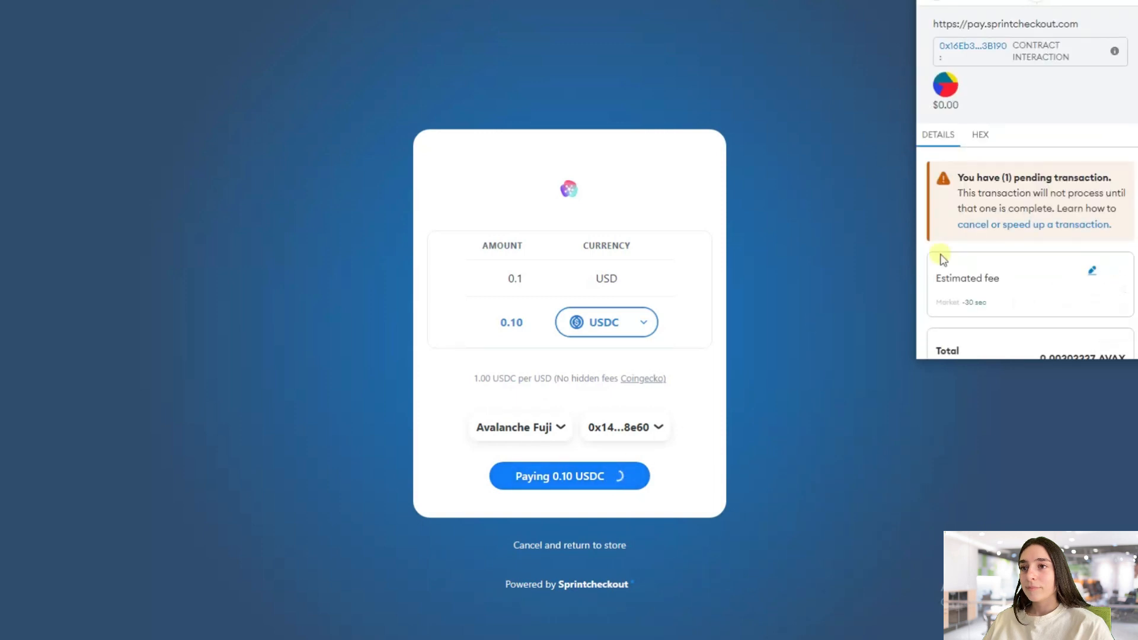
scroll(1001, 243, down, 2)
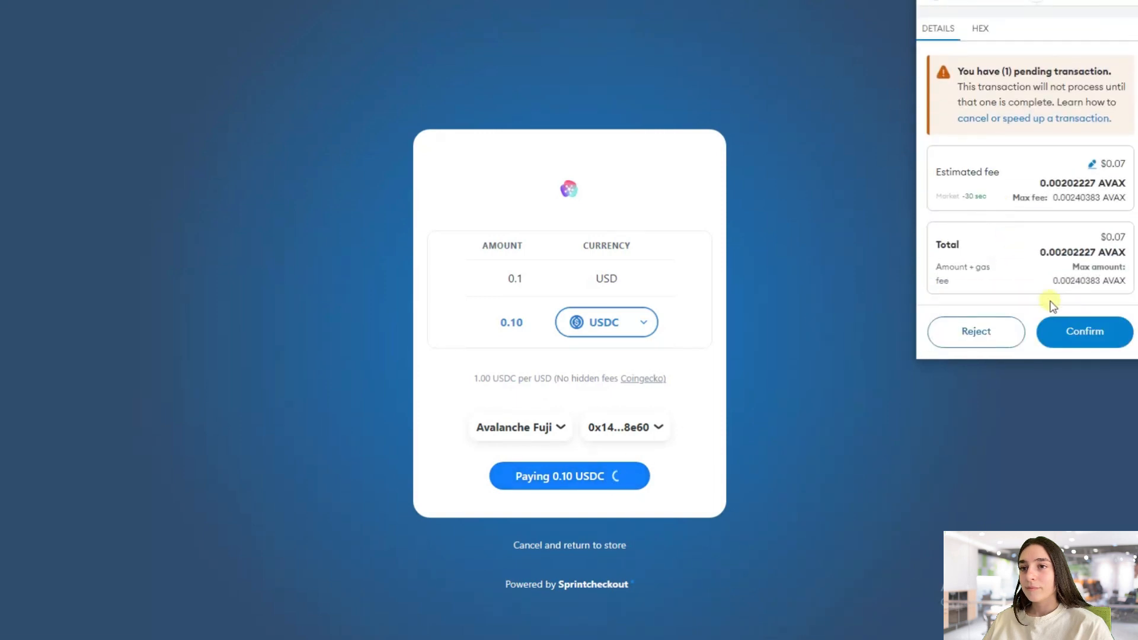
click(1073, 333)
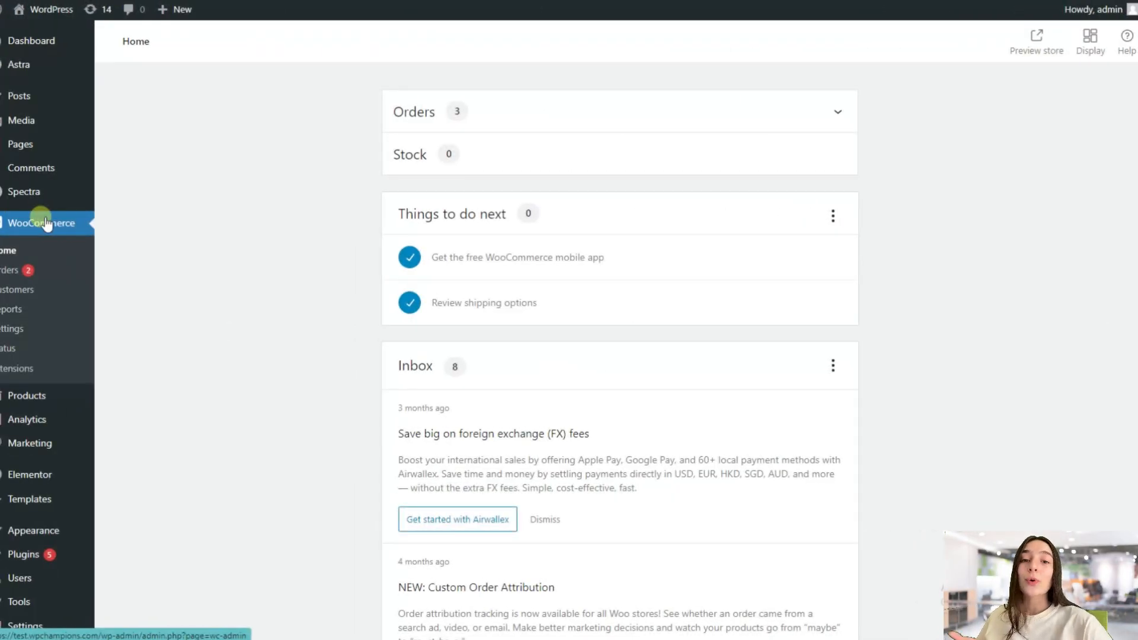
Switch to the WooCommerce admin, open the newest order and examine its payment details and custom fields
click(26, 271)
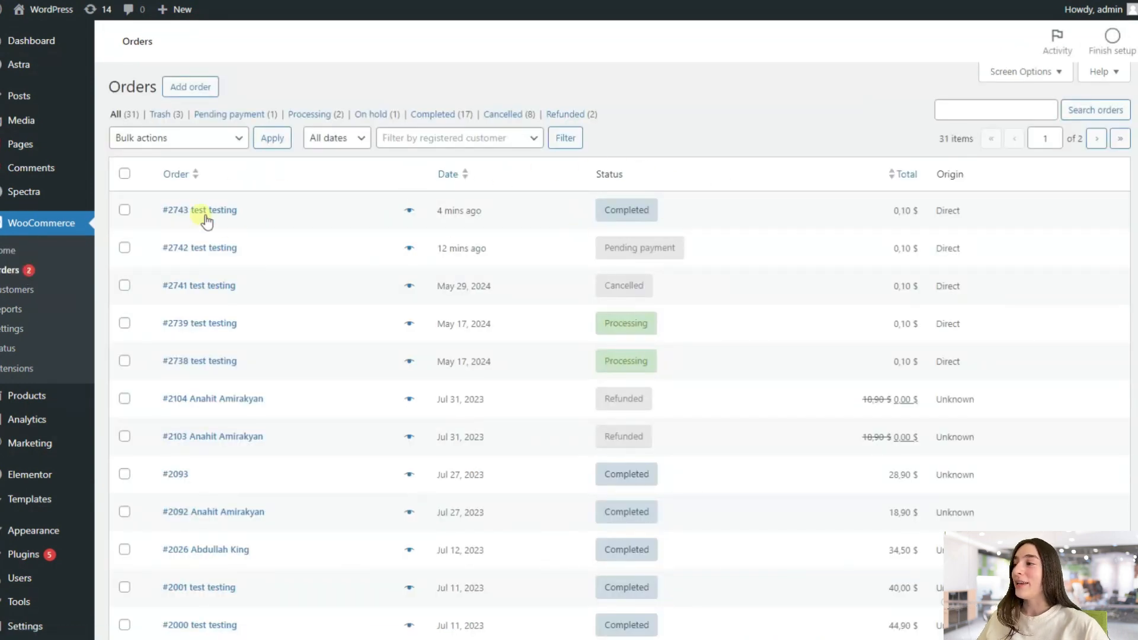
click(206, 220)
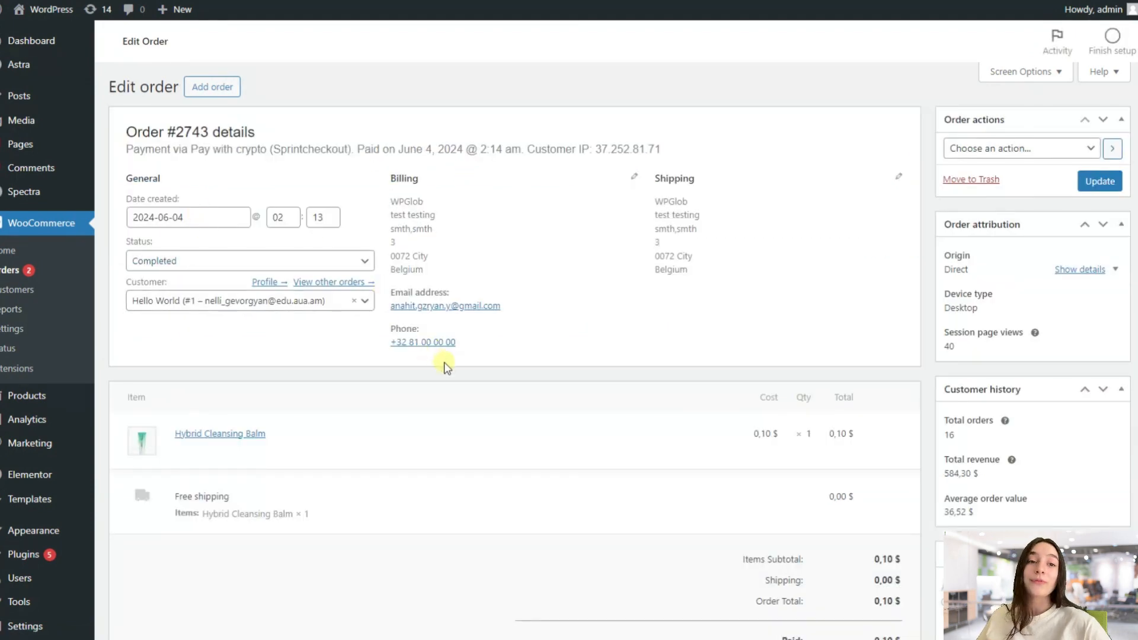
scroll(442, 365, down, 8)
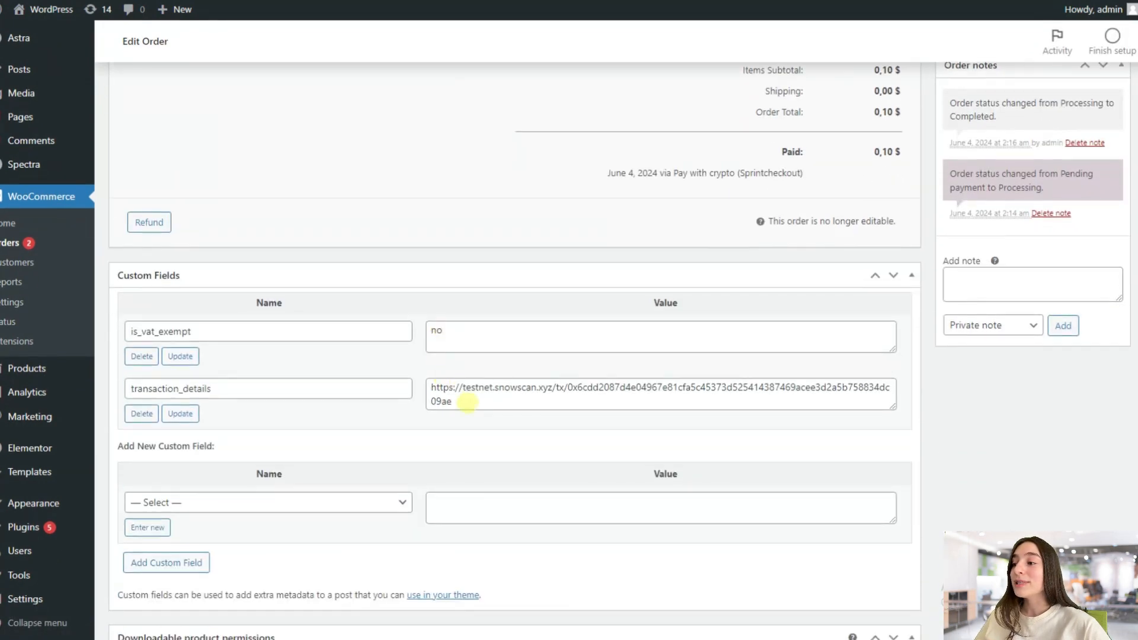
Copy the order's transaction_details URL, open it in a new browser tab and examine the transaction's status, transfers and fee on SnowScan
click(461, 391)
key(ctrl+a)
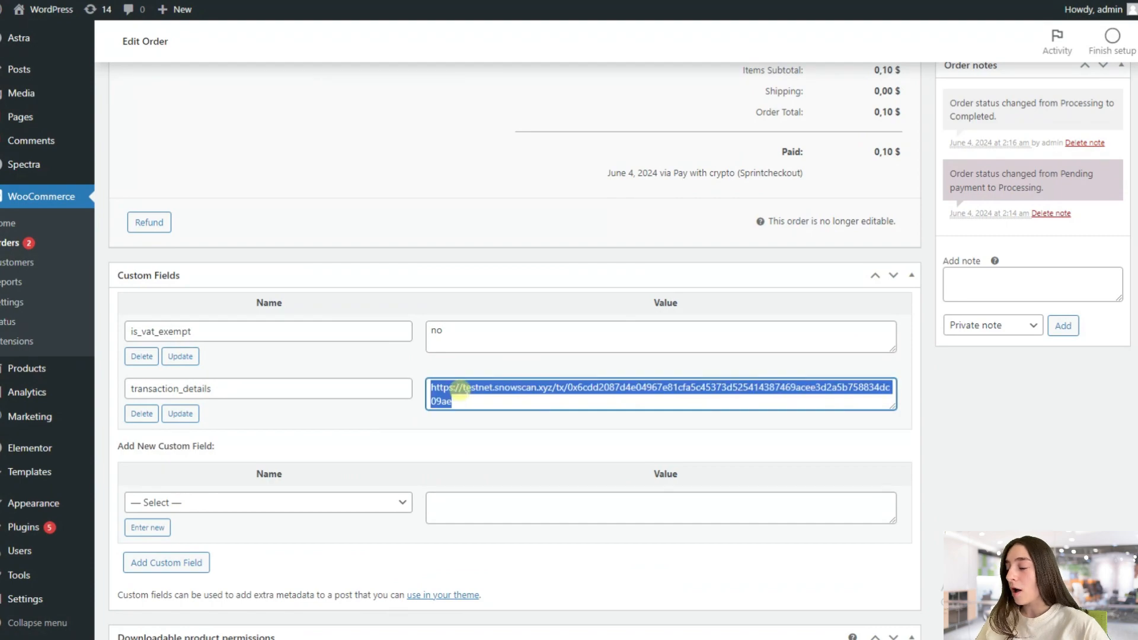
key(ctrl+c)
key(ctrl+t)
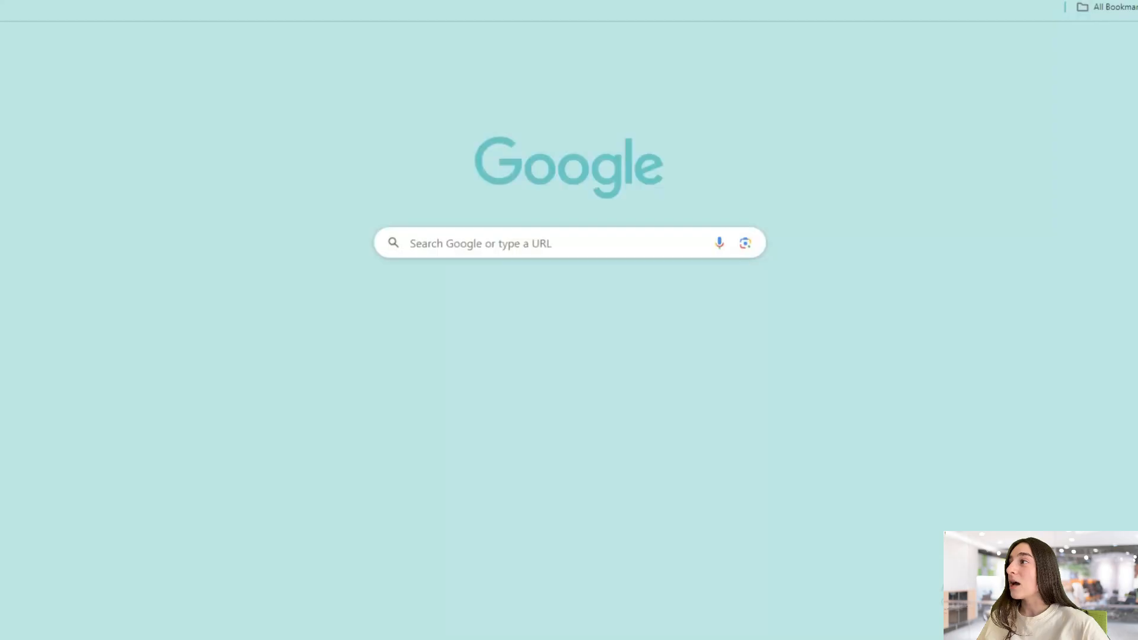
key(ctrl+v)
key(Return)
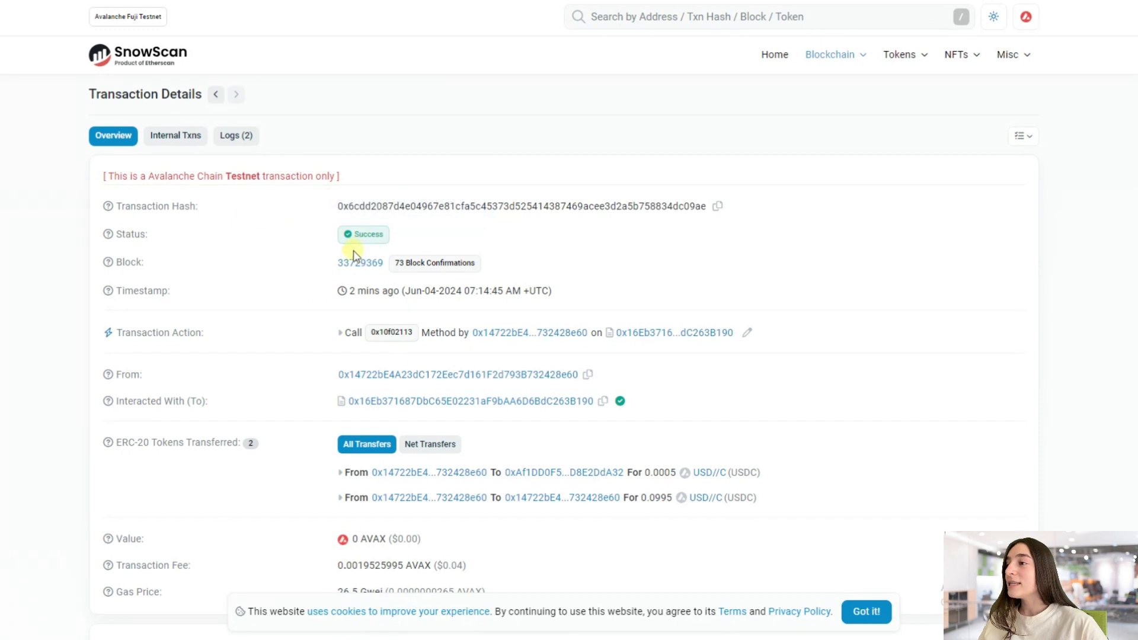
scroll(320, 314, down, 1)
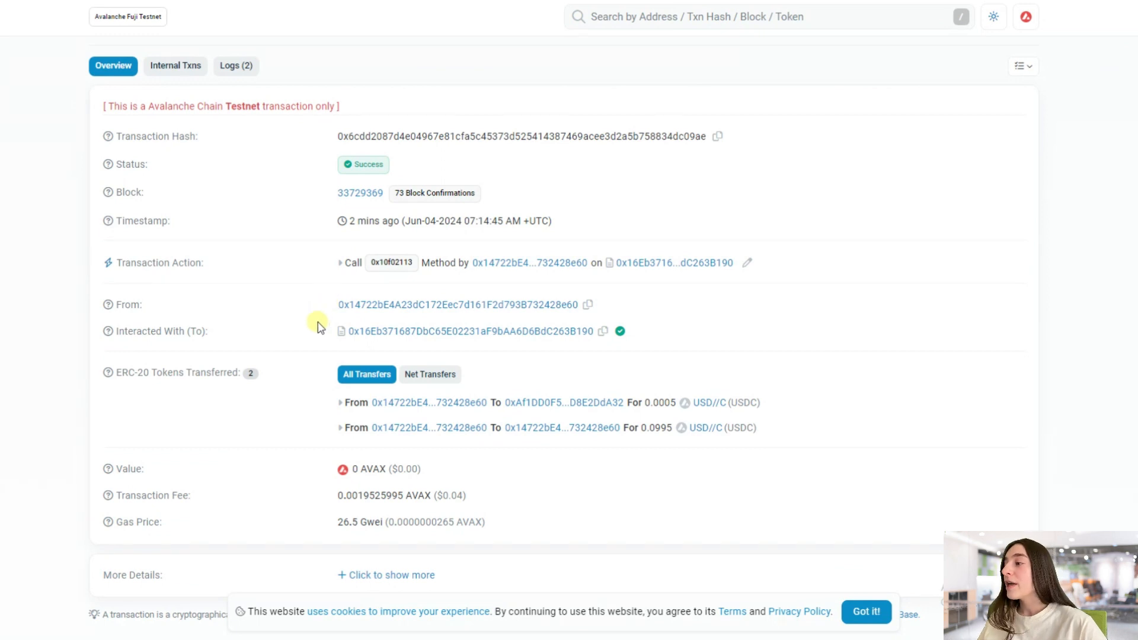
scroll(317, 325, down, 1)
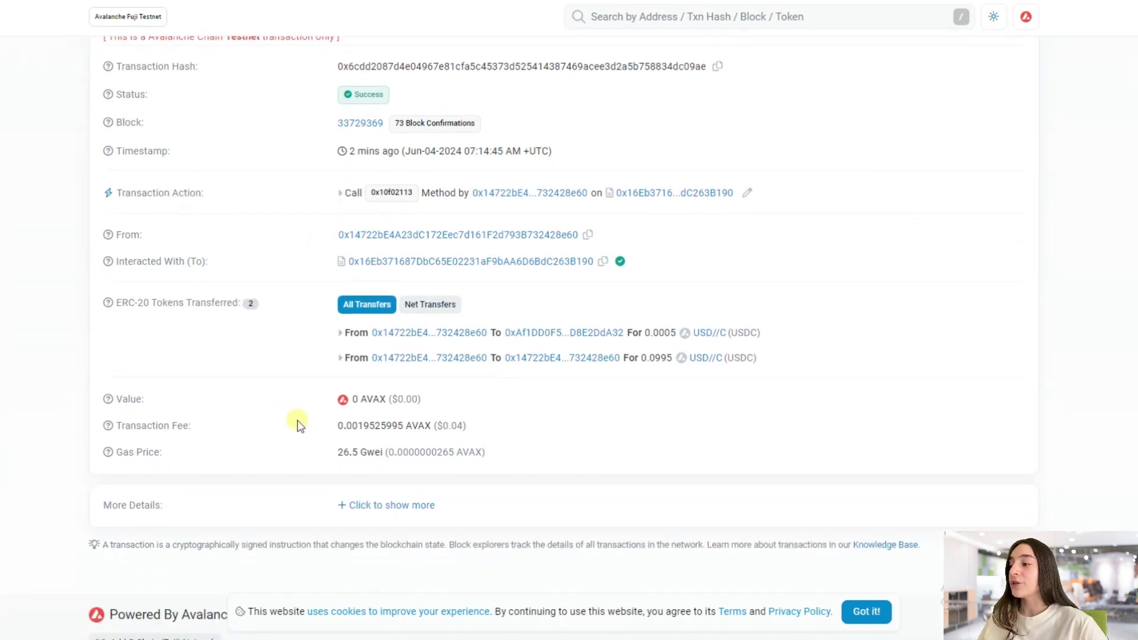